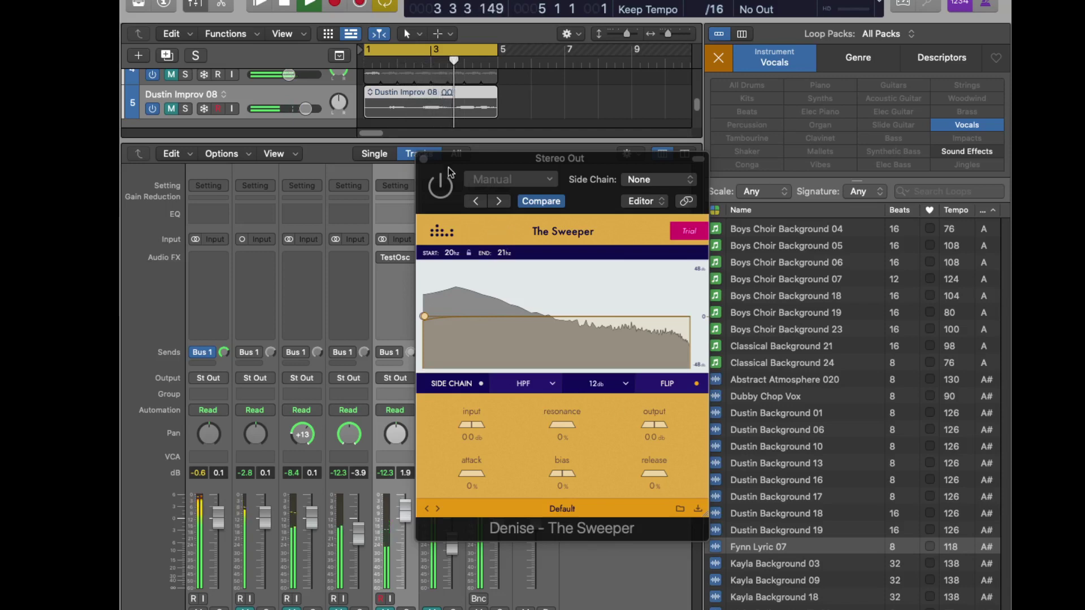
Step: Enable The Sweeper on the stereo output and raise the sweep's end frequency to 19.8 kHz
left_click(441, 187)
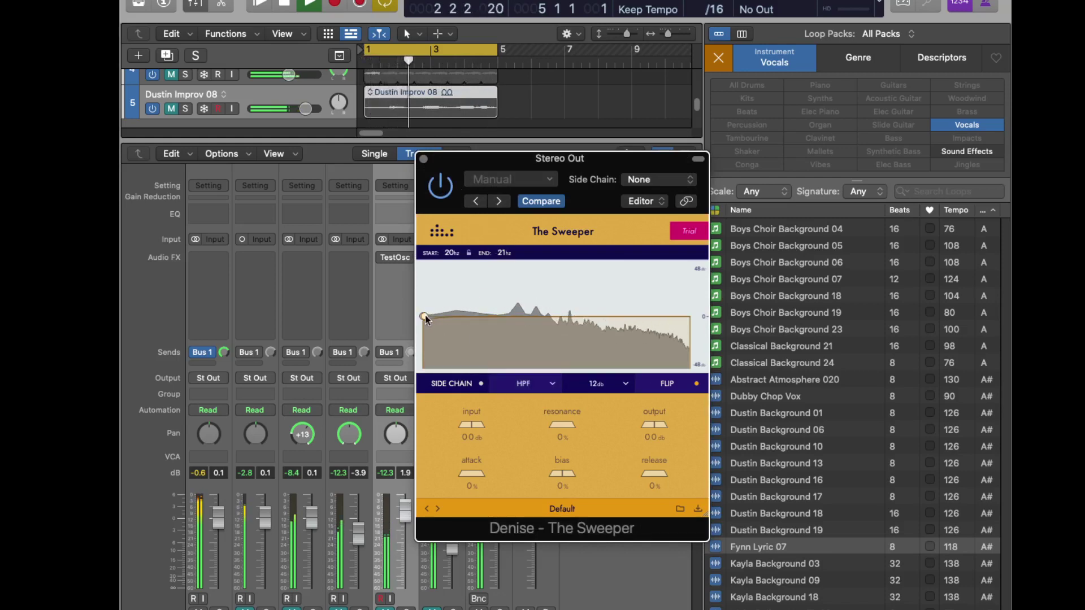
left_click_drag(425, 316, 695, 336)
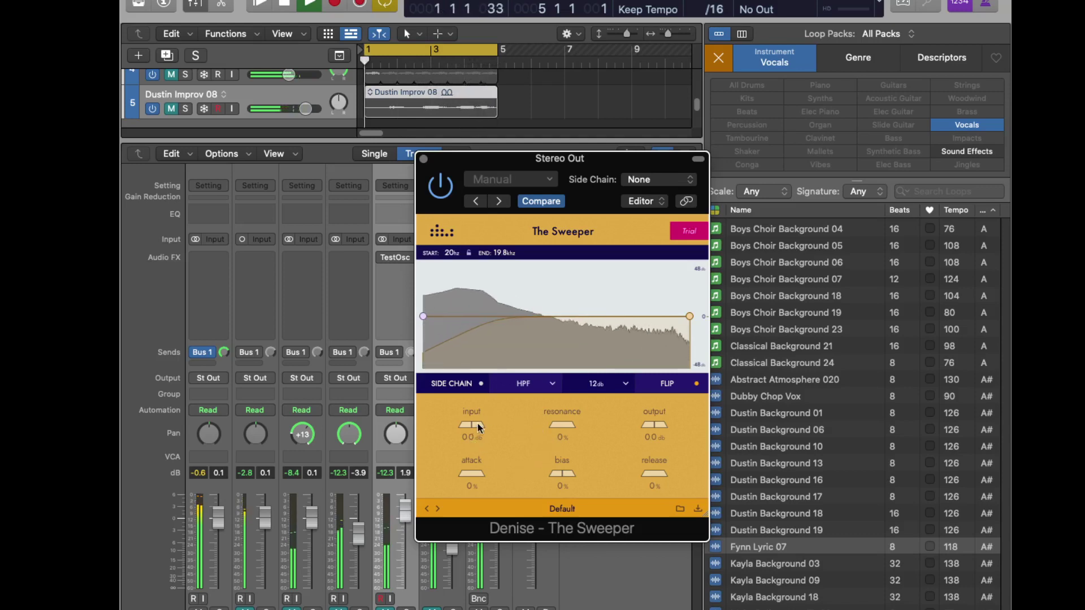
Step: Try an input gain up to 12.1 dB with the output lowered to compensate, and reset both to 0 dB
left_click_drag(475, 430, 480, 428)
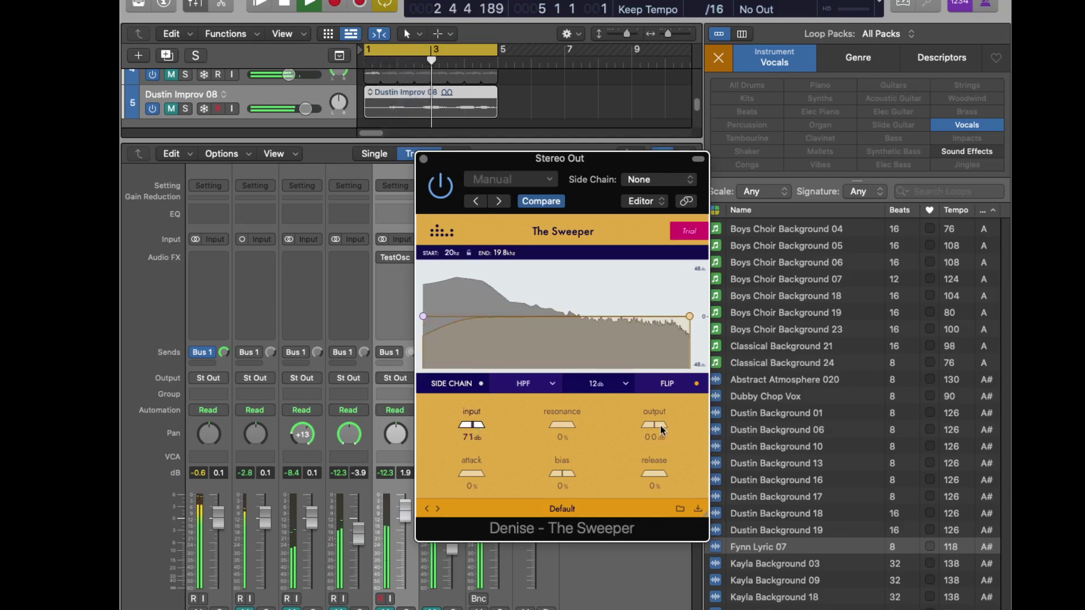
left_click_drag(654, 425, 656, 433)
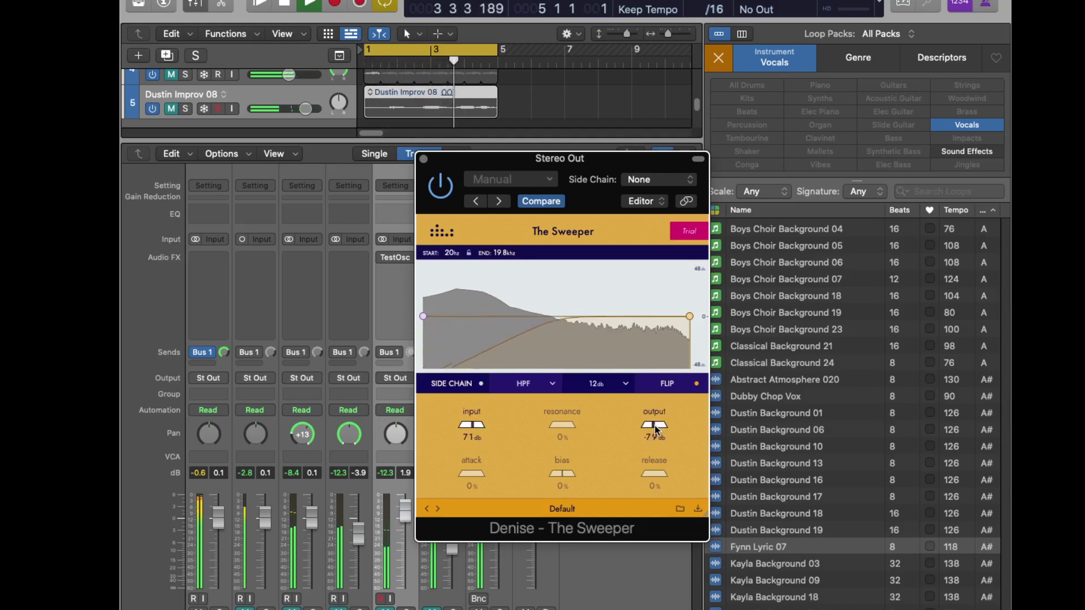
left_click_drag(470, 430, 470, 428)
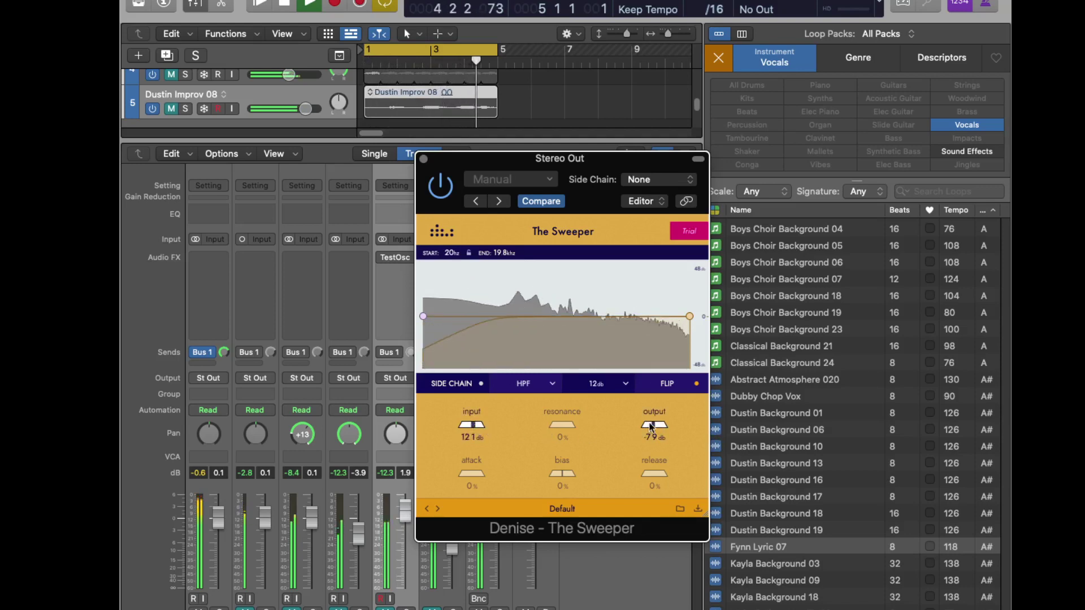
left_click_drag(653, 427, 650, 434)
double_click(472, 426)
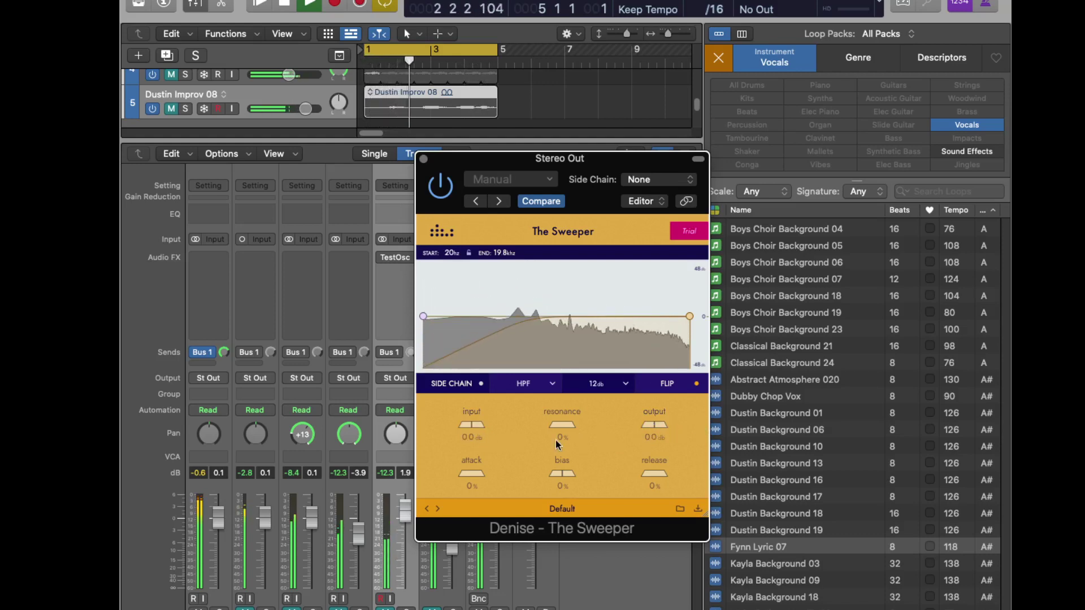
Step: Try resonance amounts from 29% up to 100% with the output at -8.9 dB, and reset both controls to 0
left_click_drag(556, 427, 556, 424)
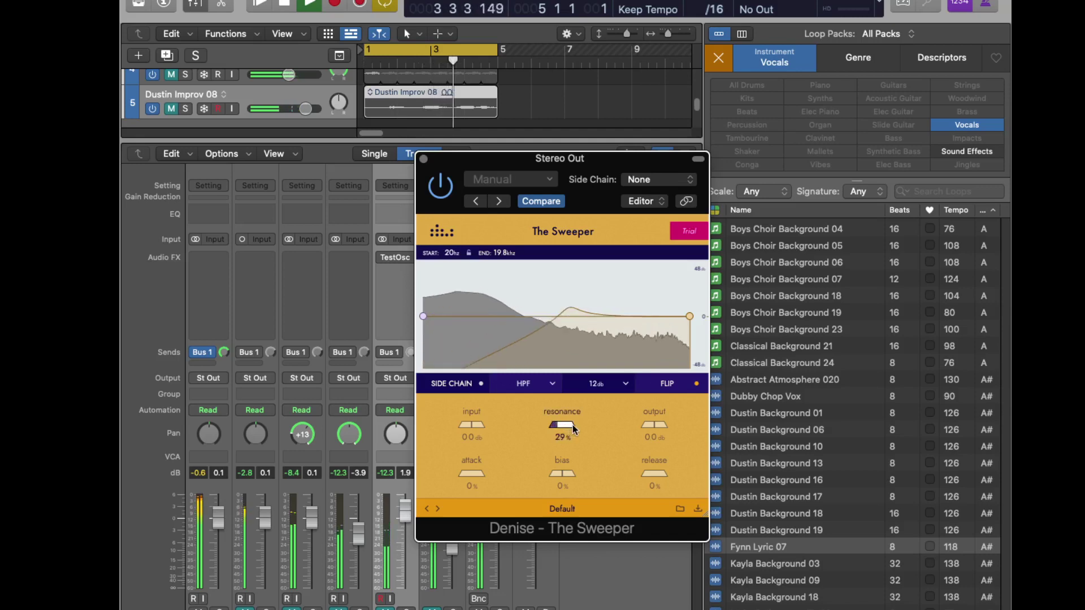
left_click_drag(572, 429, 582, 425)
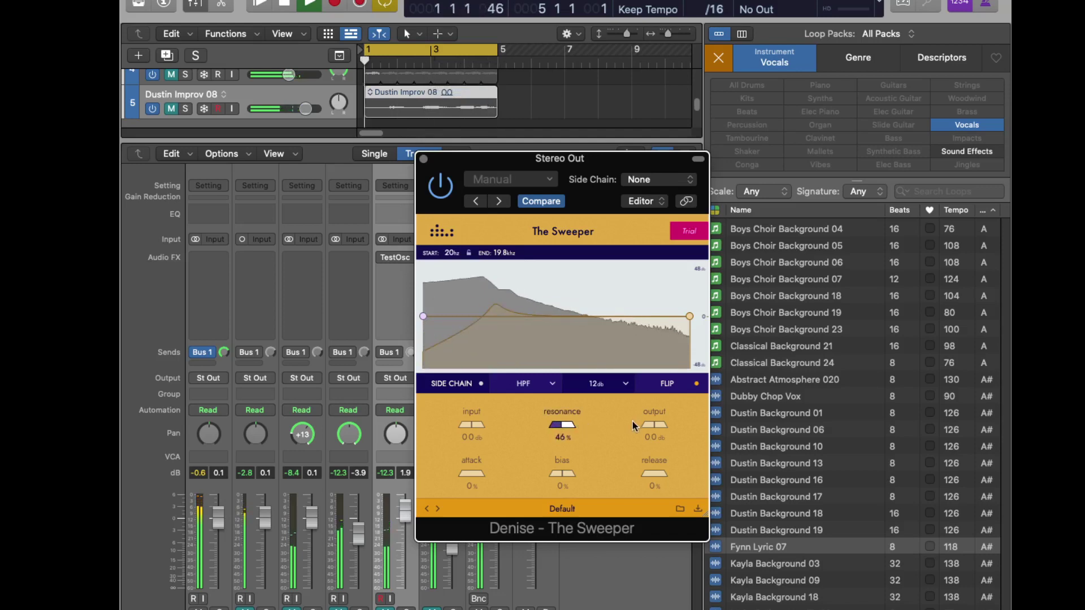
left_click_drag(653, 426, 653, 432)
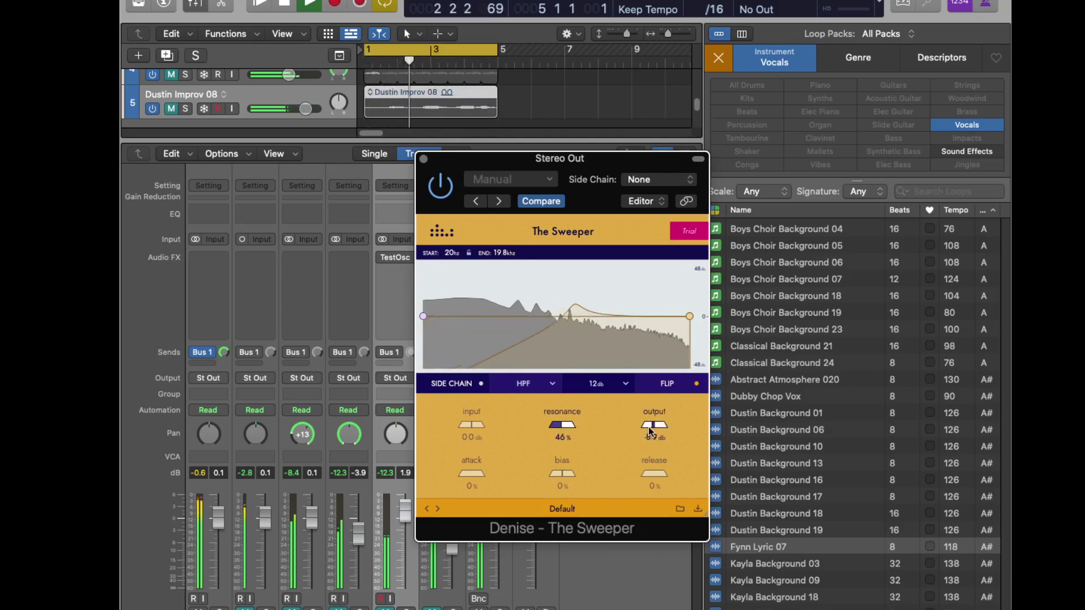
left_click_drag(570, 428, 607, 420)
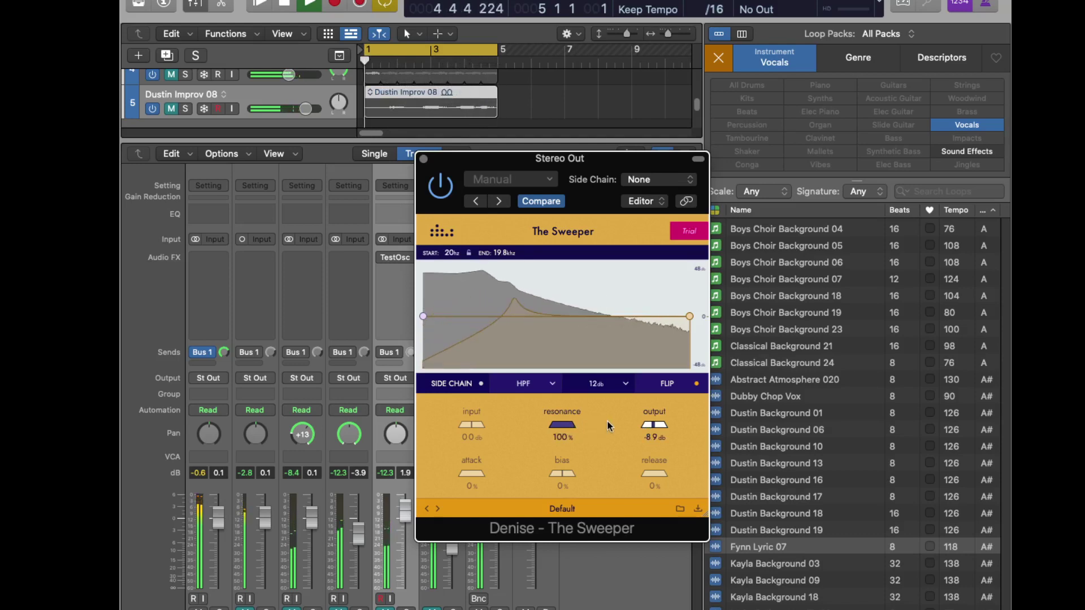
left_click_drag(607, 419, 573, 429)
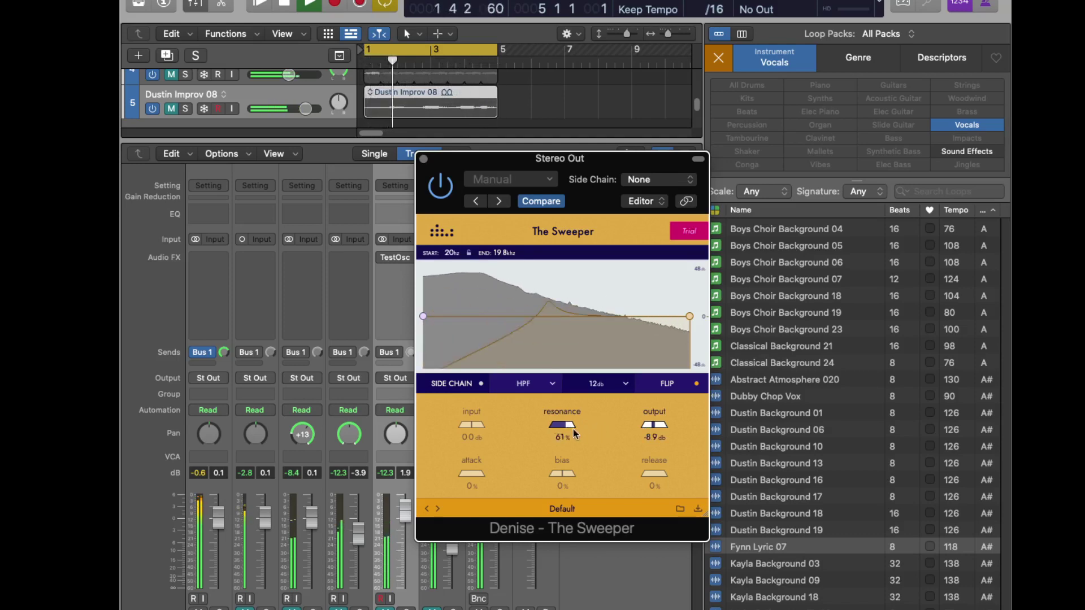
left_click(650, 426, "alt")
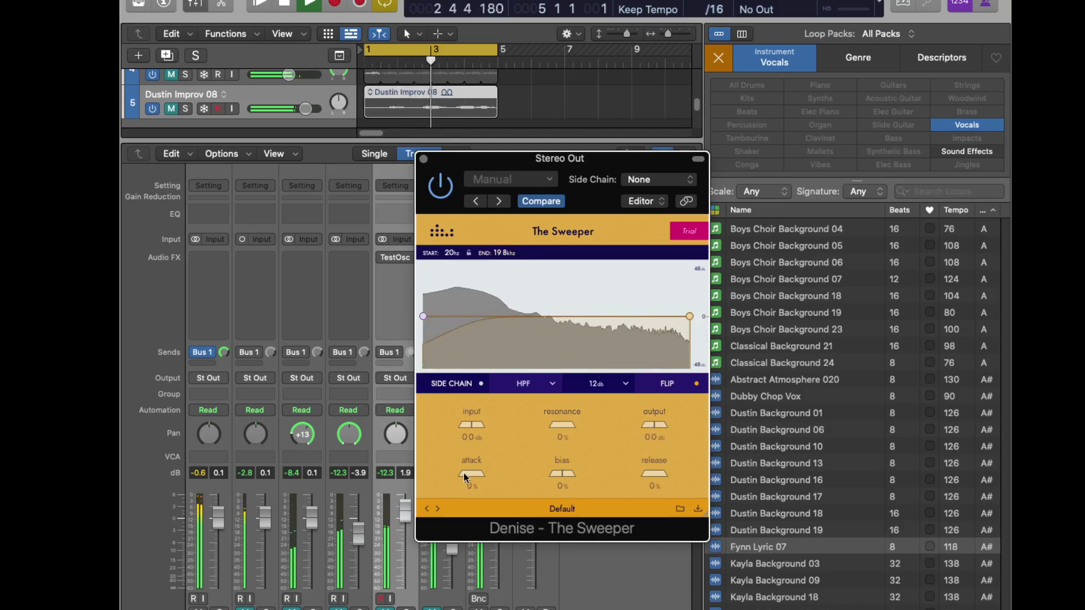
Step: Try an attack of 55% and a release of 56% or more, and return both to 0%
left_click_drag(463, 473, 483, 474)
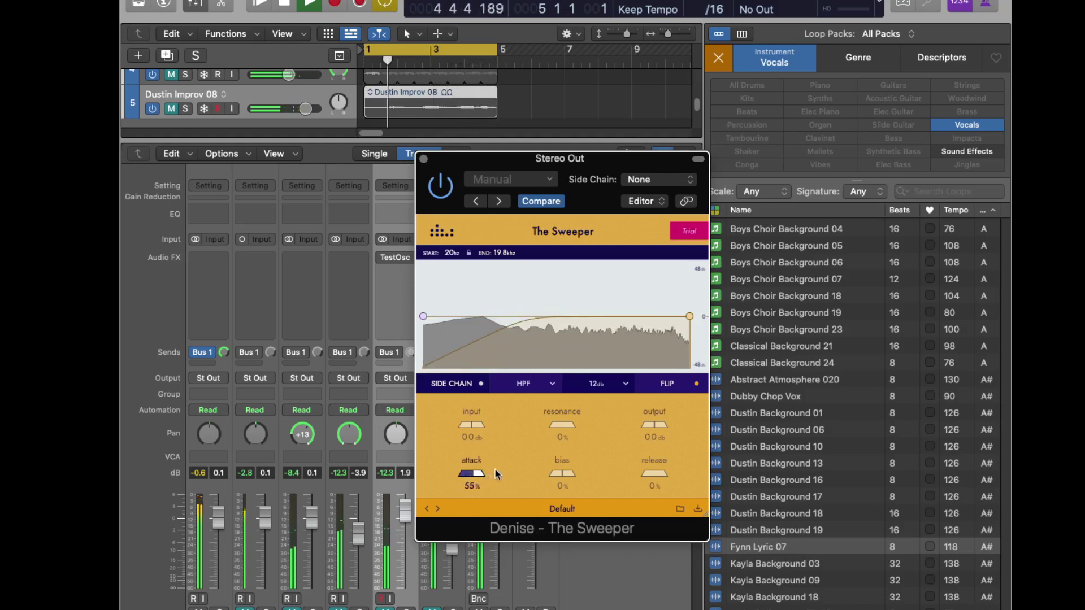
mouse_move(500, 469)
left_mouse_down()
mouse_move(533, 472)
mouse_move(489, 474)
left_mouse_up()
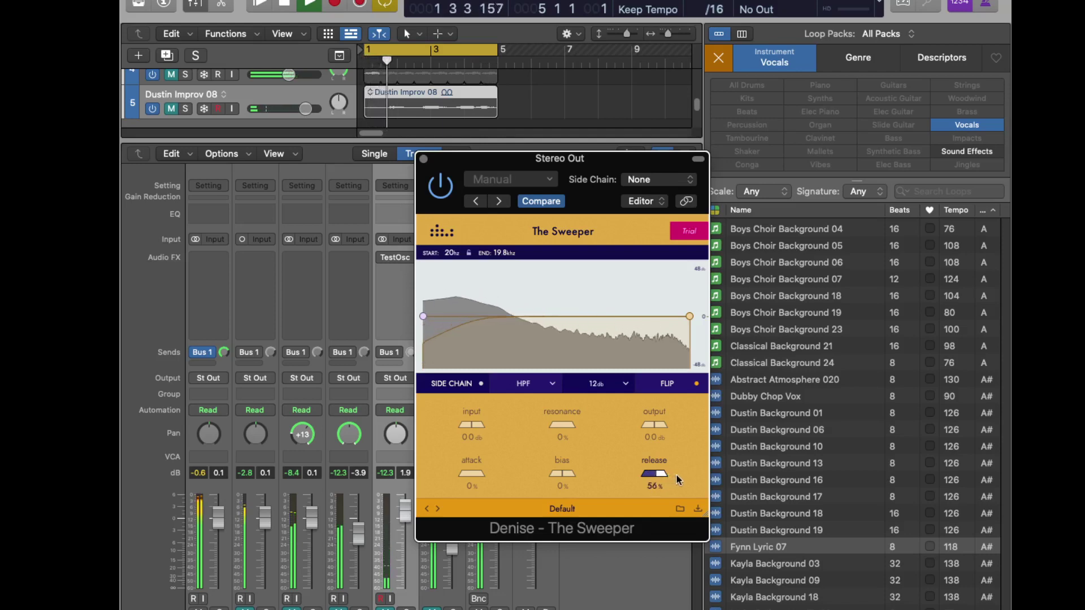
left_click_drag(683, 476, 713, 479)
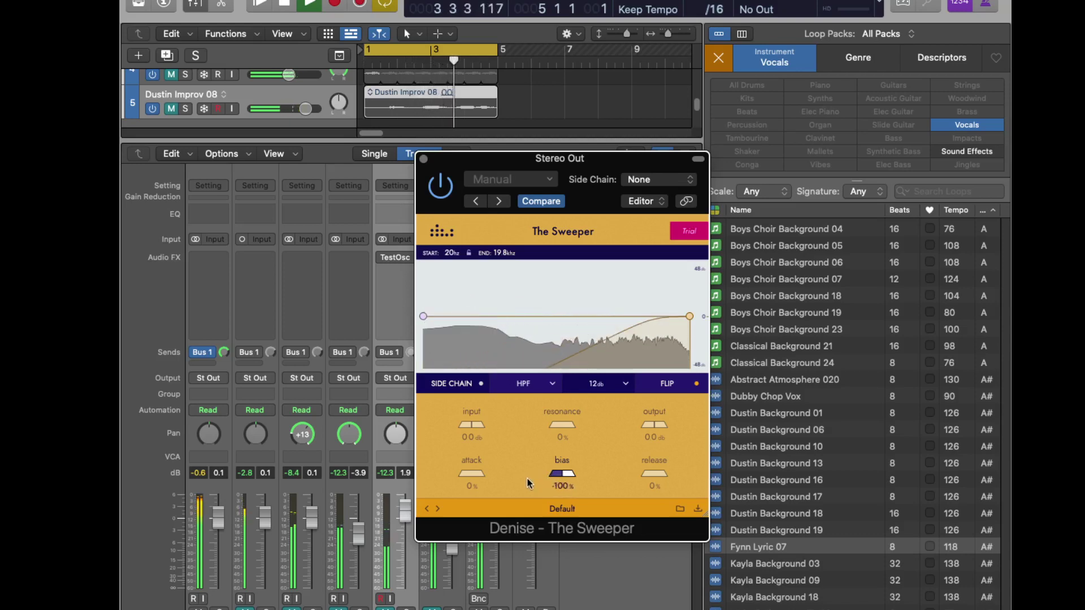
Step: Try the bias at both extremes, -100% and 100%, and reset it to 0%
left_click_drag(536, 482, 640, 481)
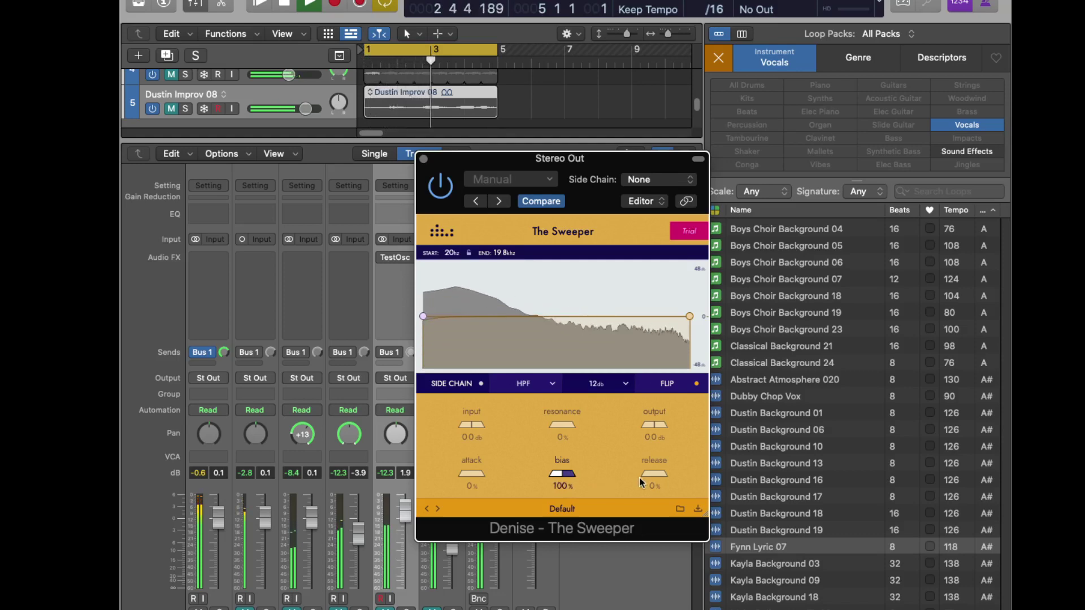
double_click(571, 474)
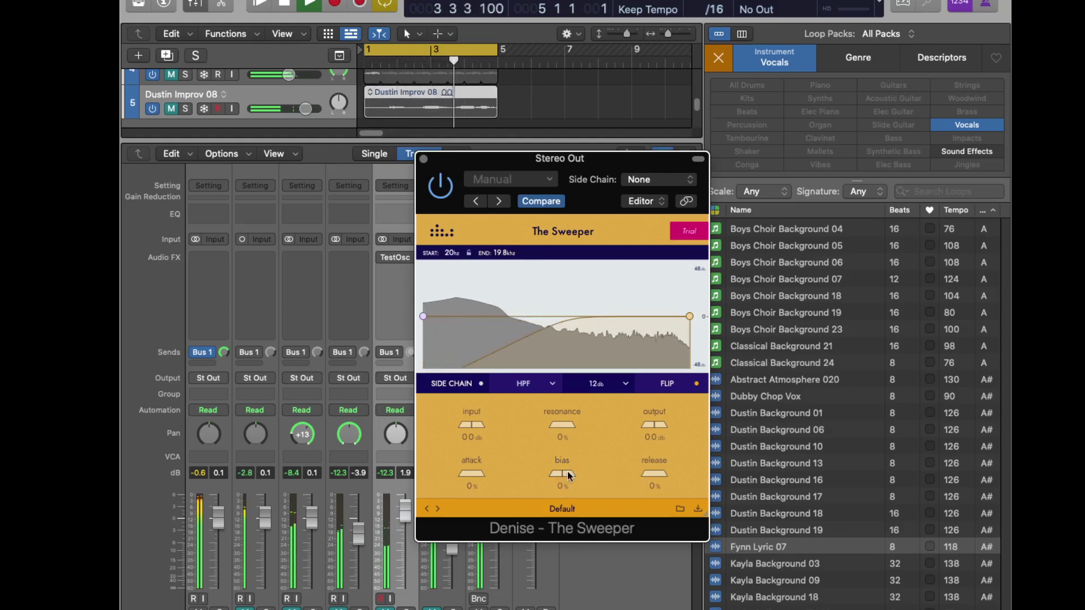
Step: Change the filter type to LPF and raise the sweep's start frequency to about 757 Hz
left_click(550, 385)
left_click(534, 403)
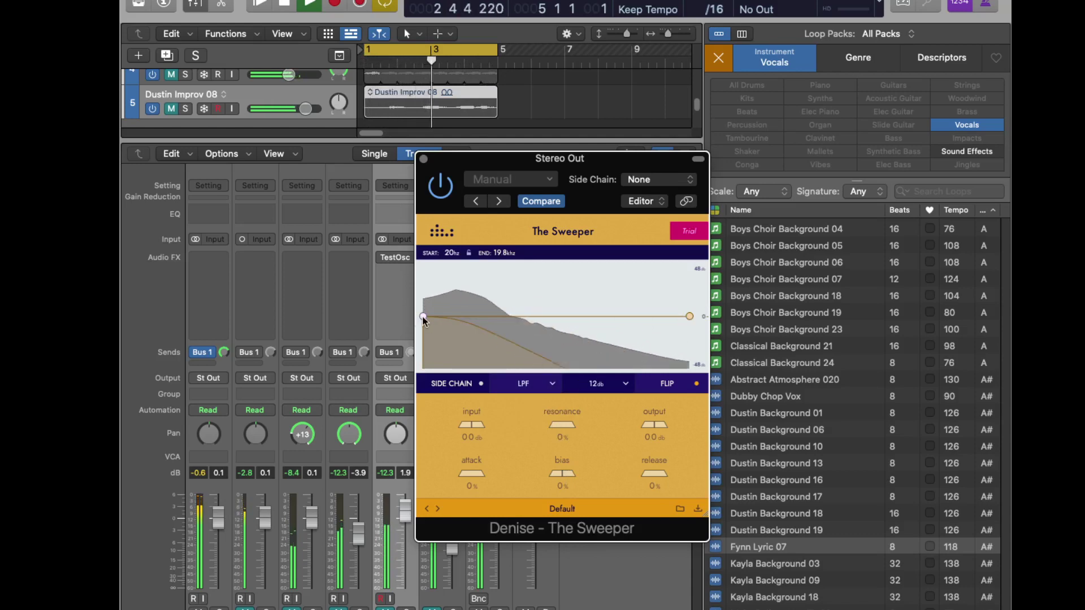
left_click_drag(422, 317, 562, 322)
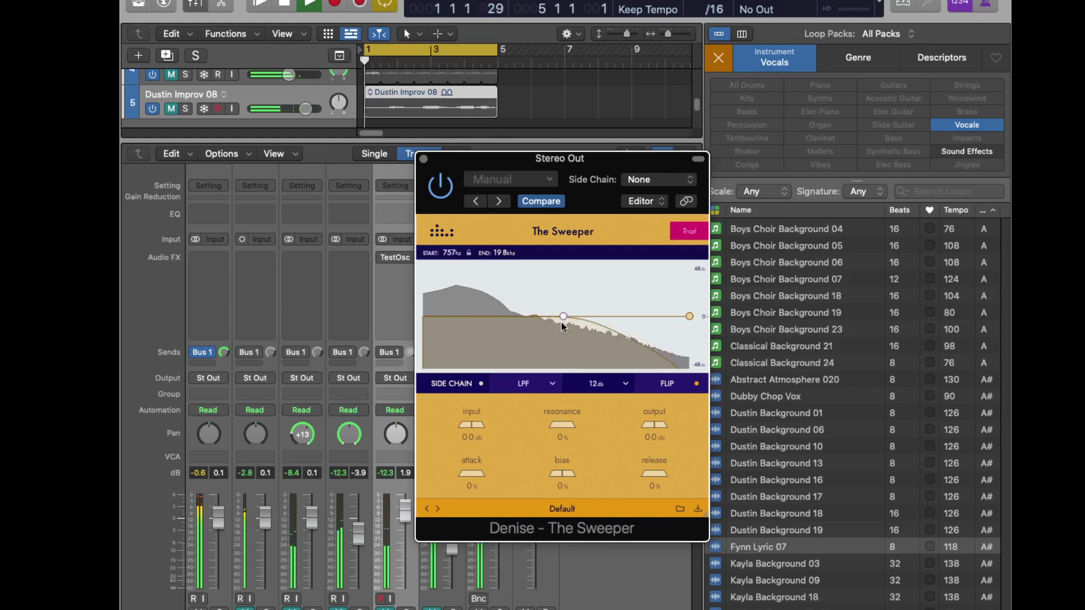
Step: Try filter slopes of 24, 36 and 48 dB, and return the slope to 12 dB
left_click(598, 383)
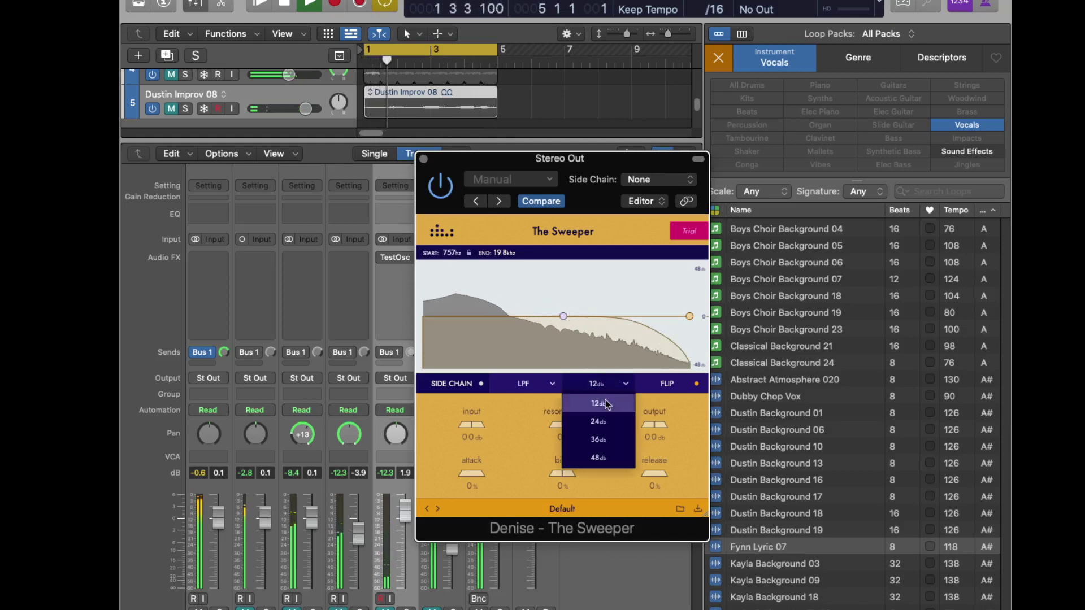
left_click(609, 422)
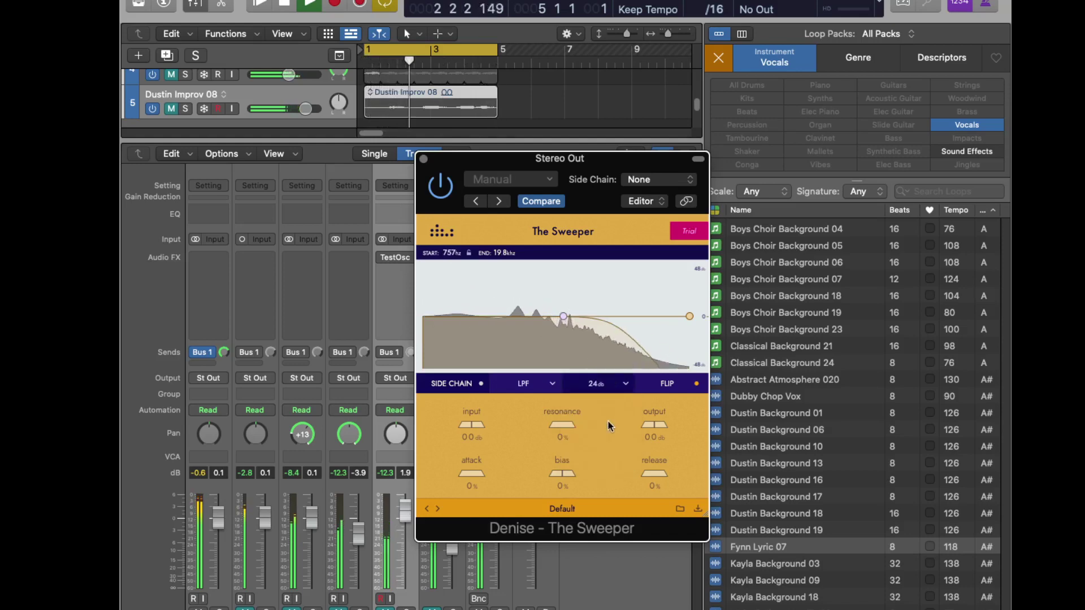
left_click(618, 385)
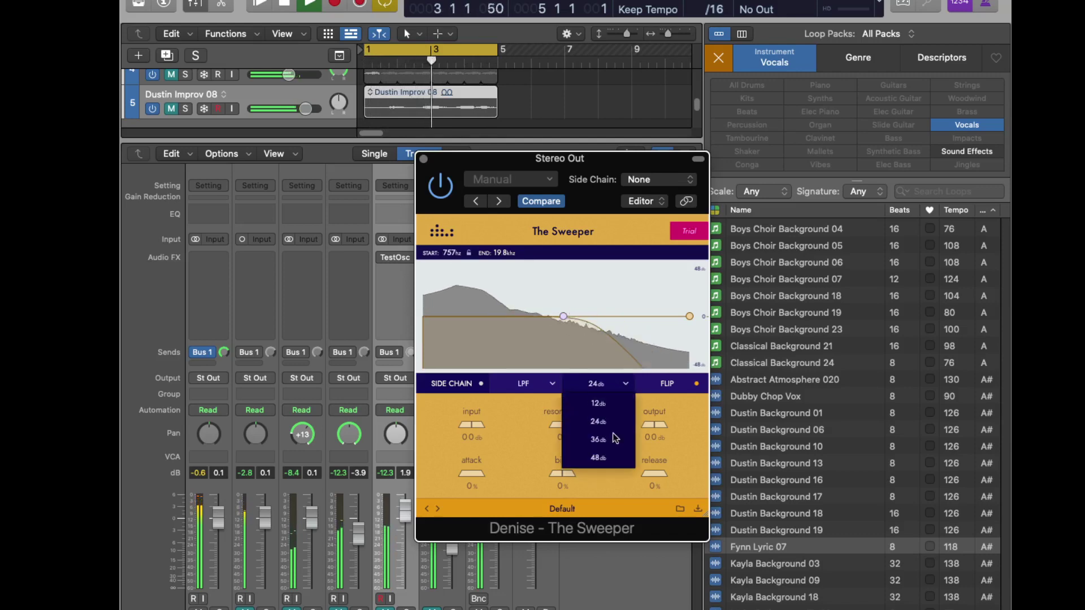
left_click(613, 439)
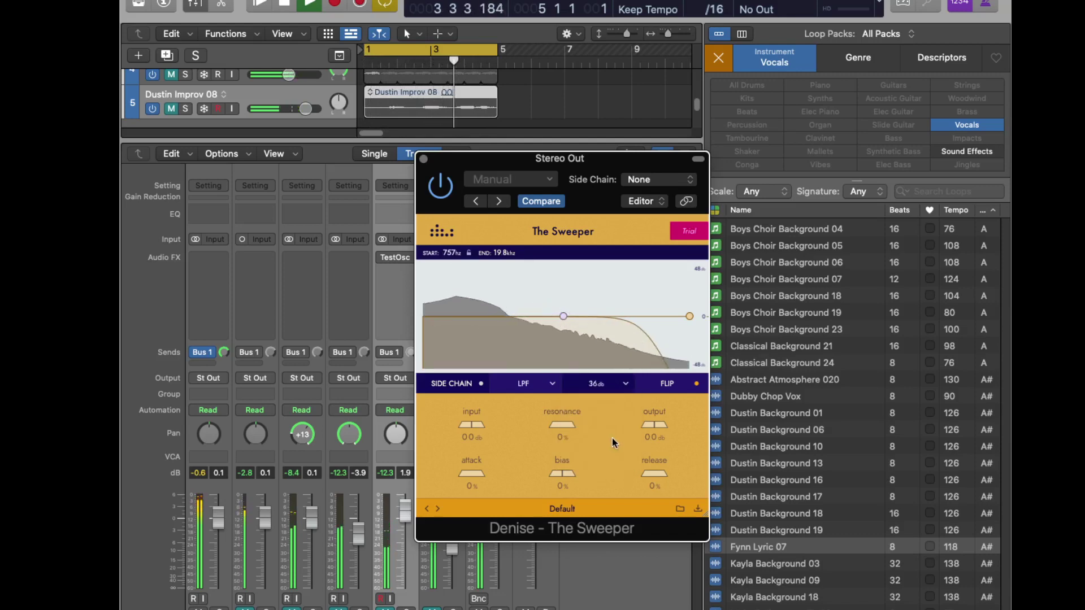
left_click(618, 385)
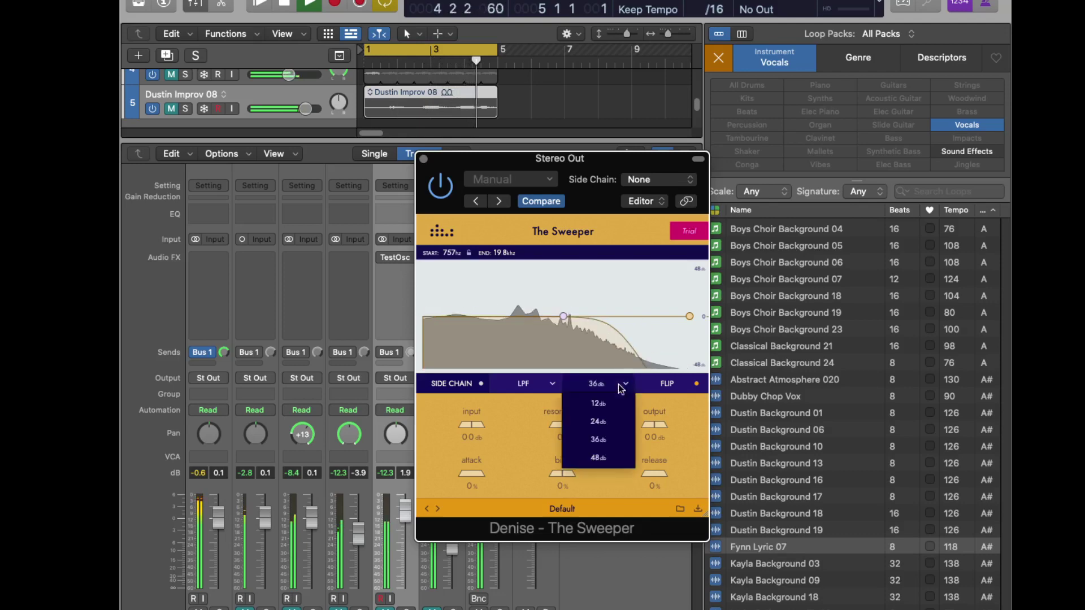
left_click(612, 457)
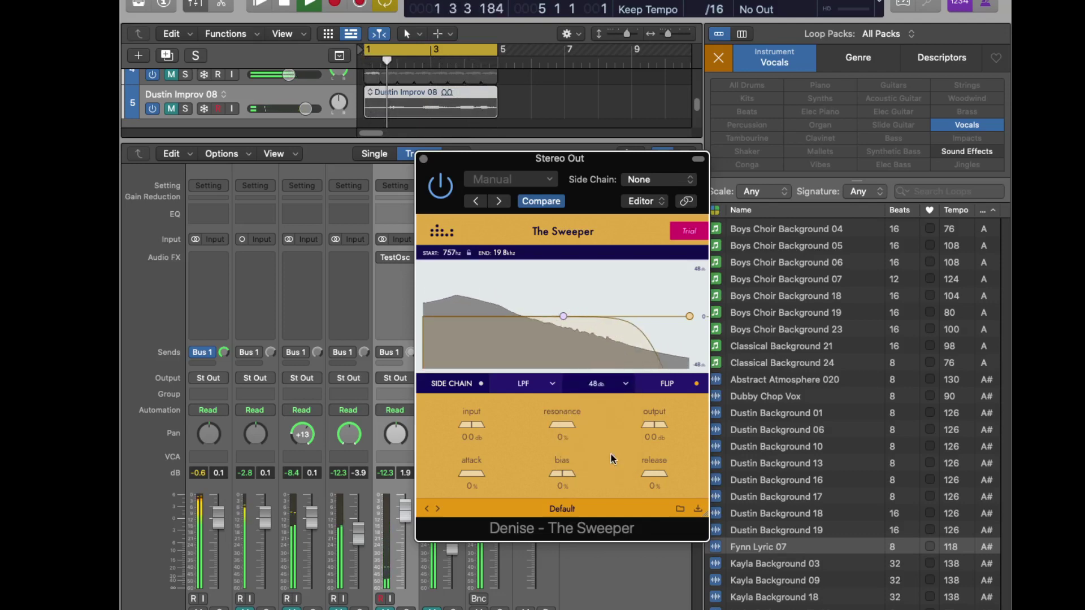
left_click(623, 382)
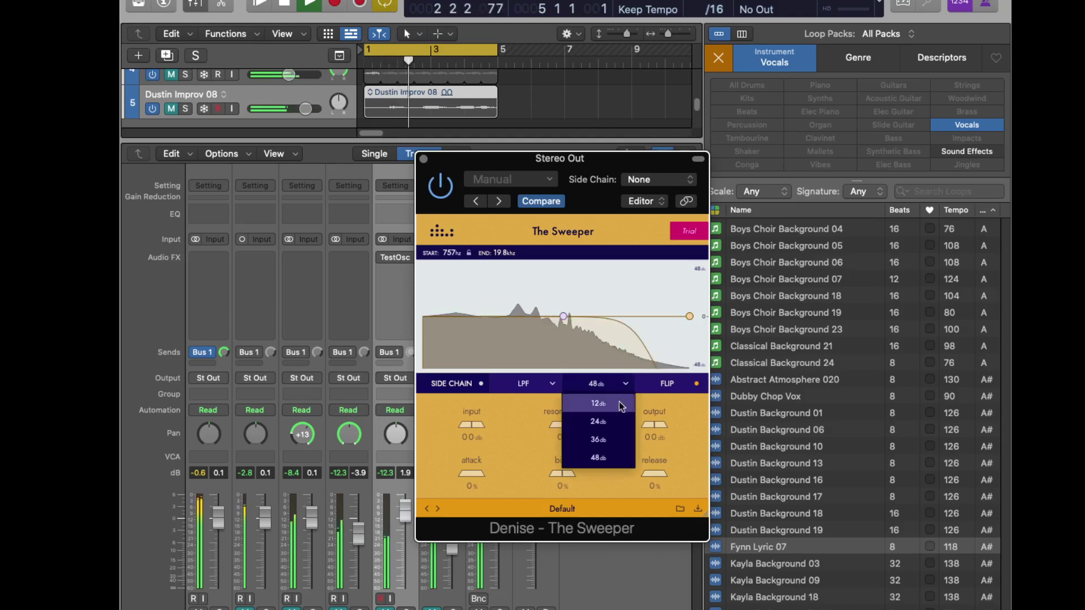
left_click(620, 403)
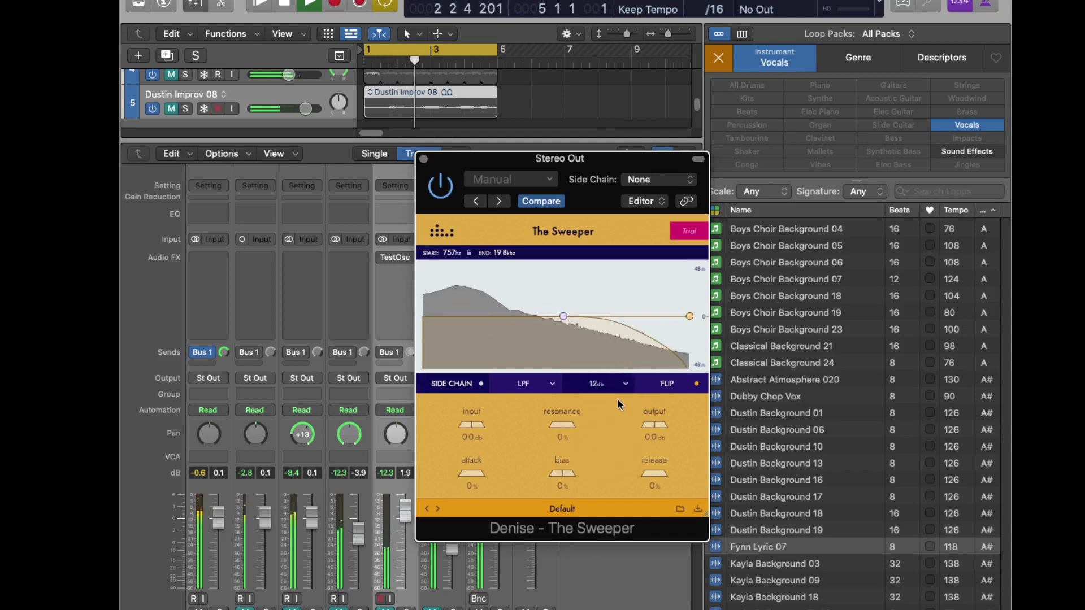
Step: Turn the Flip option off and back on to compare the sweep direction
left_click(667, 384)
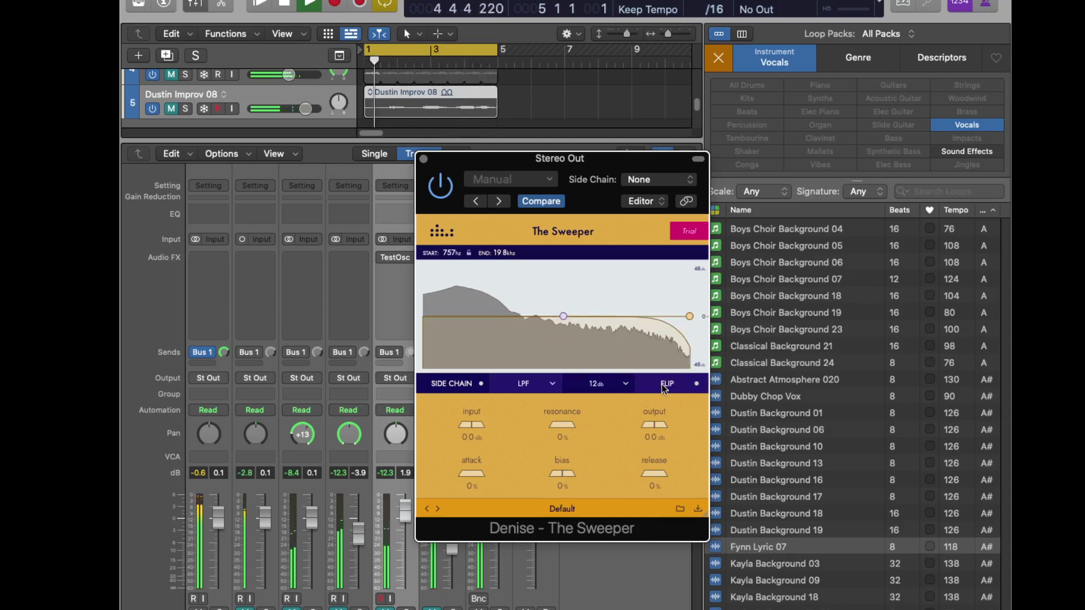
left_click(667, 384)
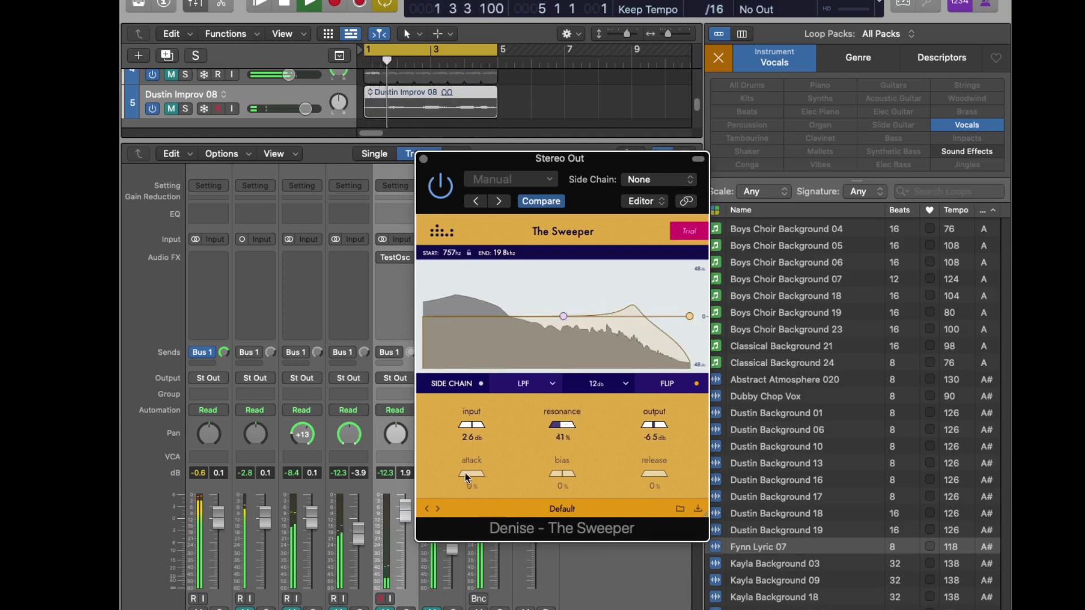
Step: Set the sweep response with attack at 32%, bias at -51% and release at 56%
left_click_drag(484, 475, 484, 476)
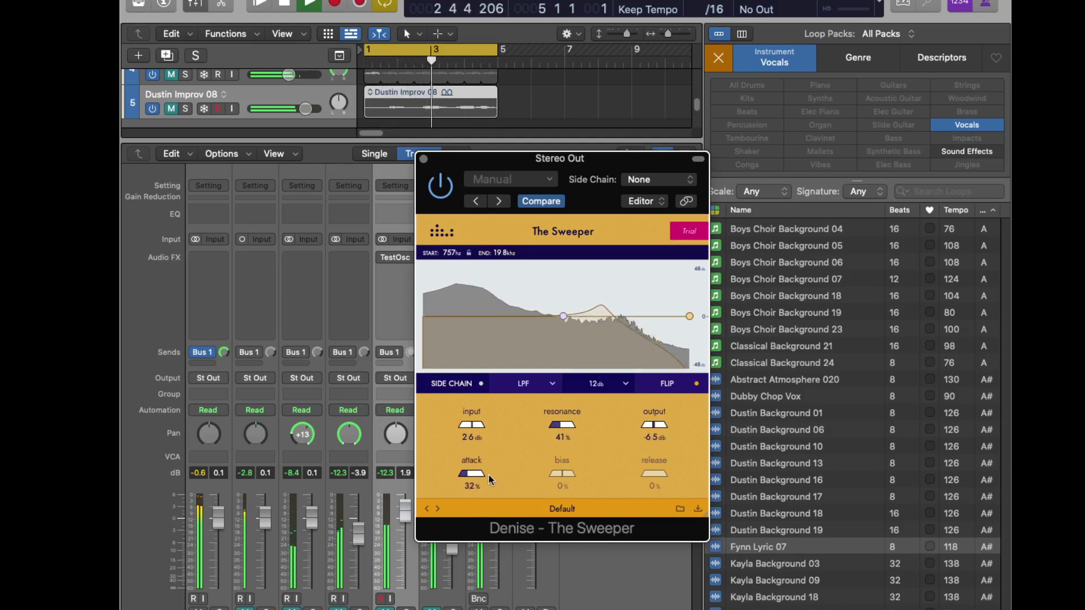
mouse_move(562, 474)
left_mouse_down()
mouse_move(584, 476)
mouse_move(554, 485)
left_mouse_up()
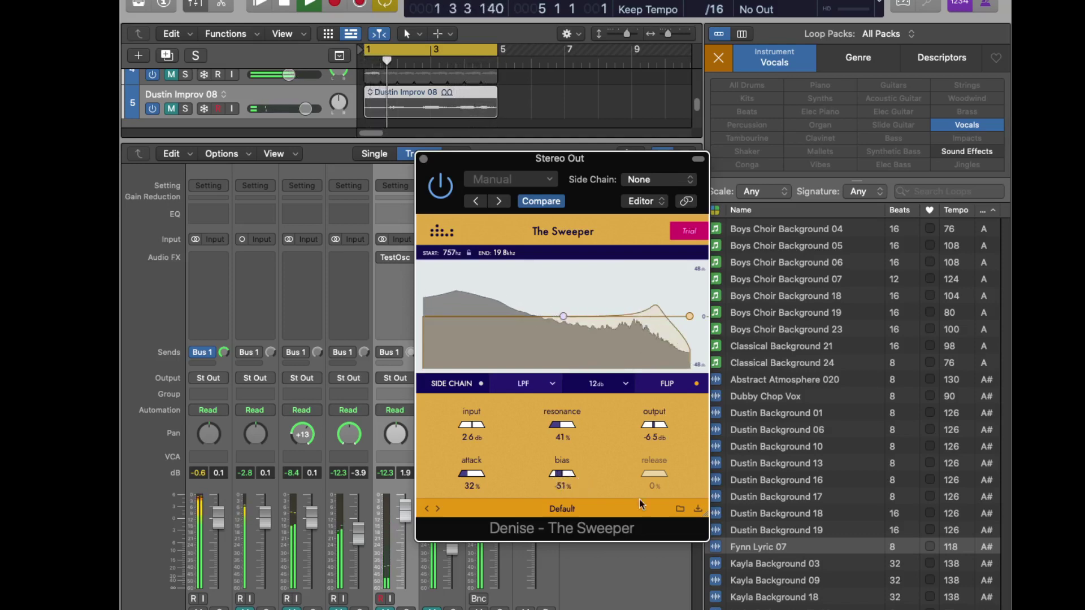
left_click_drag(653, 475, 676, 473)
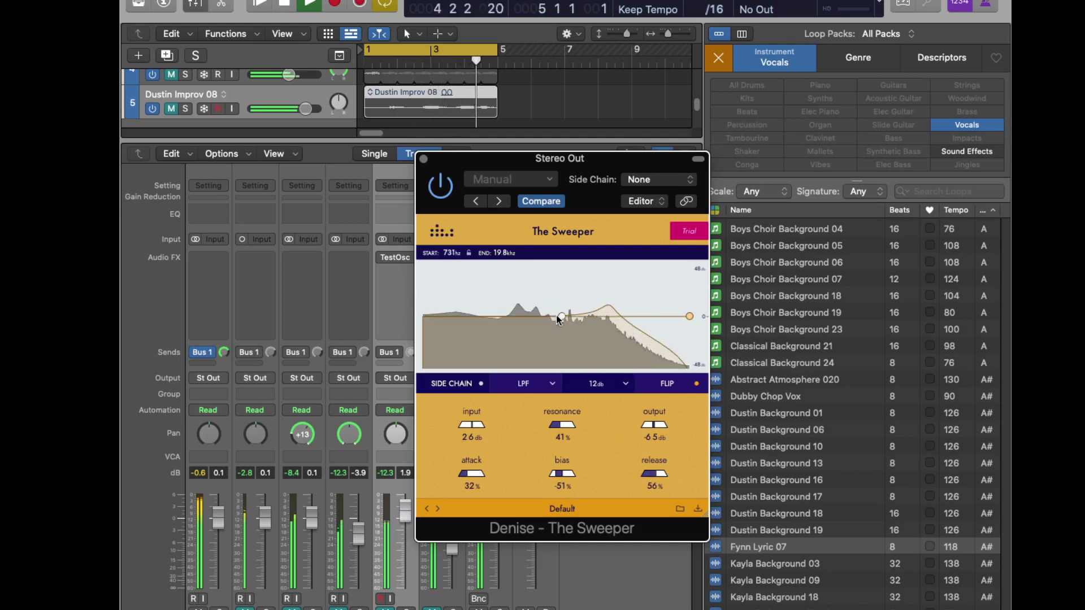
Step: Set the sweep range to start at 705 Hz and end at 4.9 kHz, with resonance at 100%
left_click_drag(560, 317, 559, 340)
left_click_drag(699, 311, 486, 321)
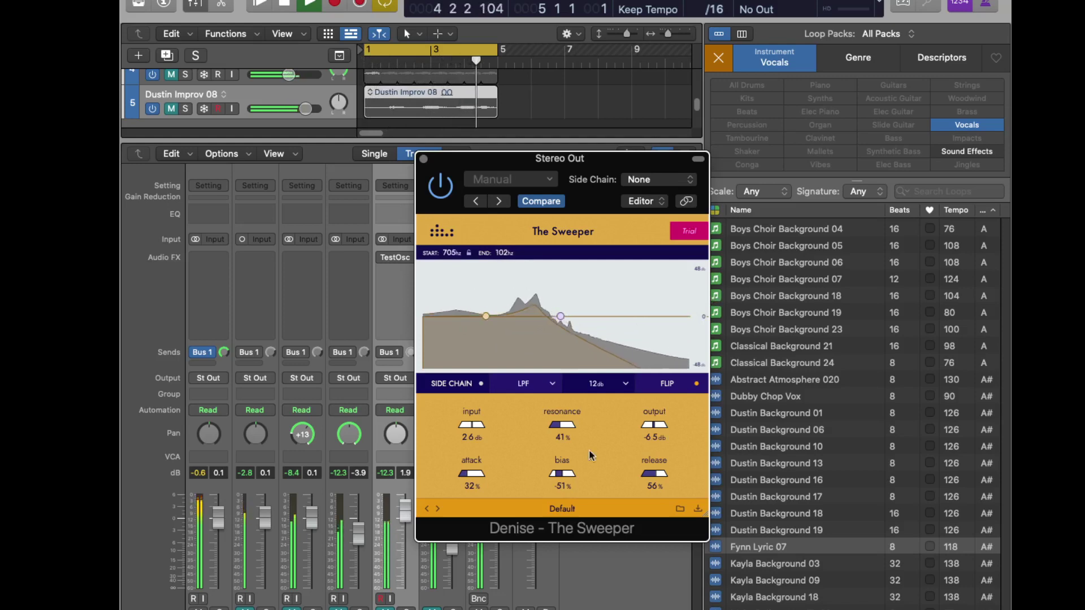
left_click_drag(562, 425, 640, 434)
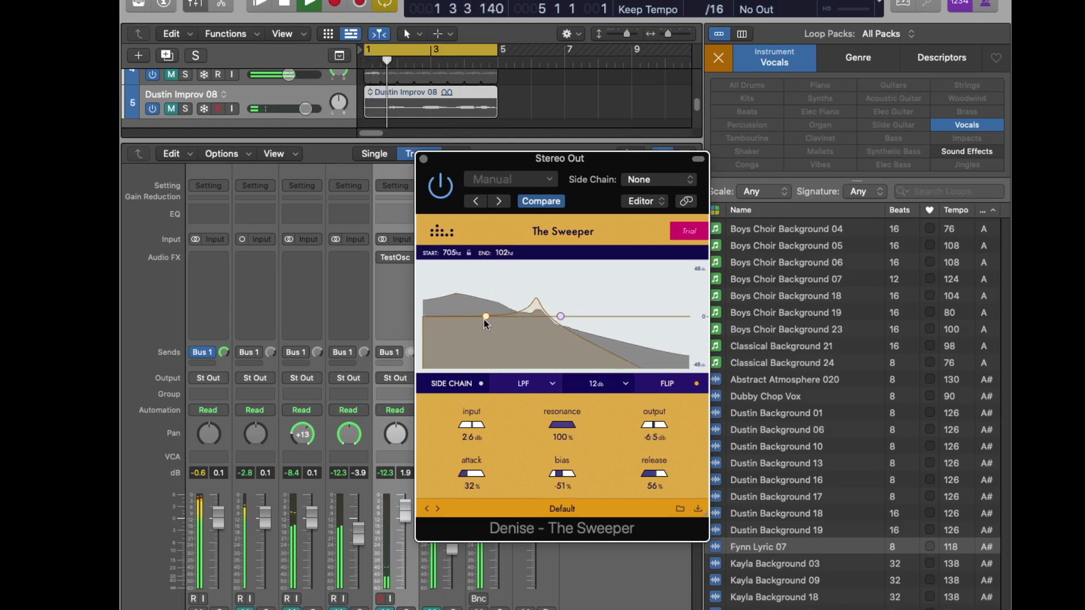
left_click_drag(484, 317, 634, 331)
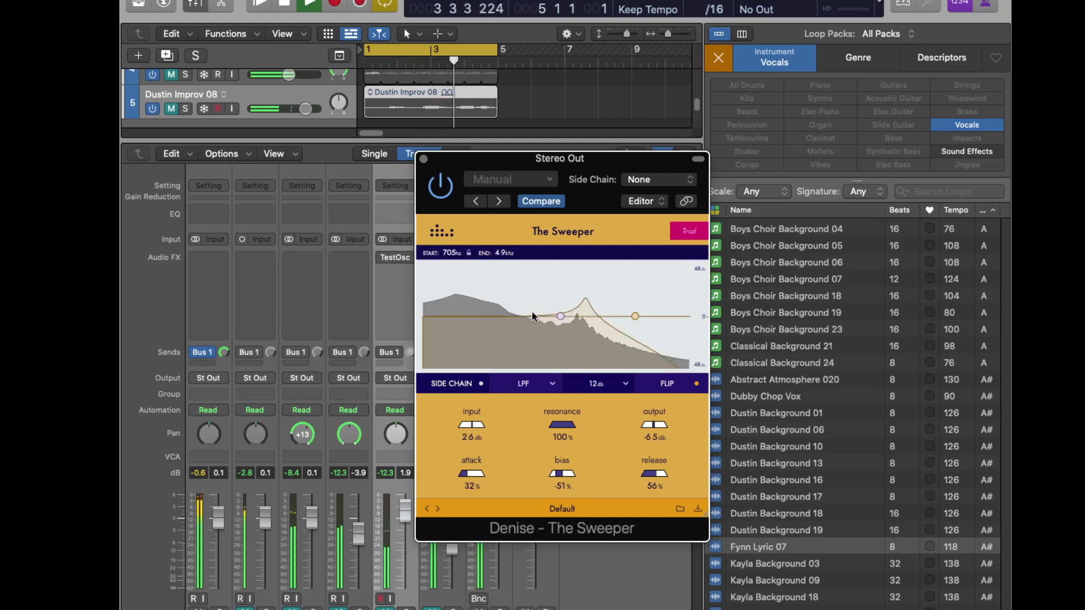
Step: Lower the sweep start frequency to 375 Hz and solo the third mixer channel
left_click_drag(562, 327, 538, 328)
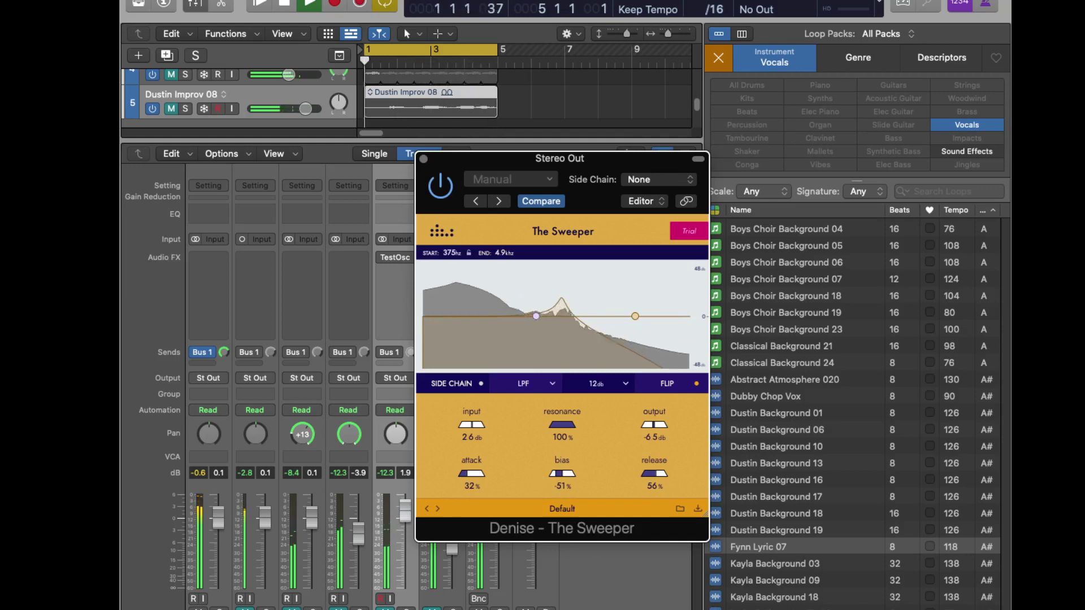
key("s")
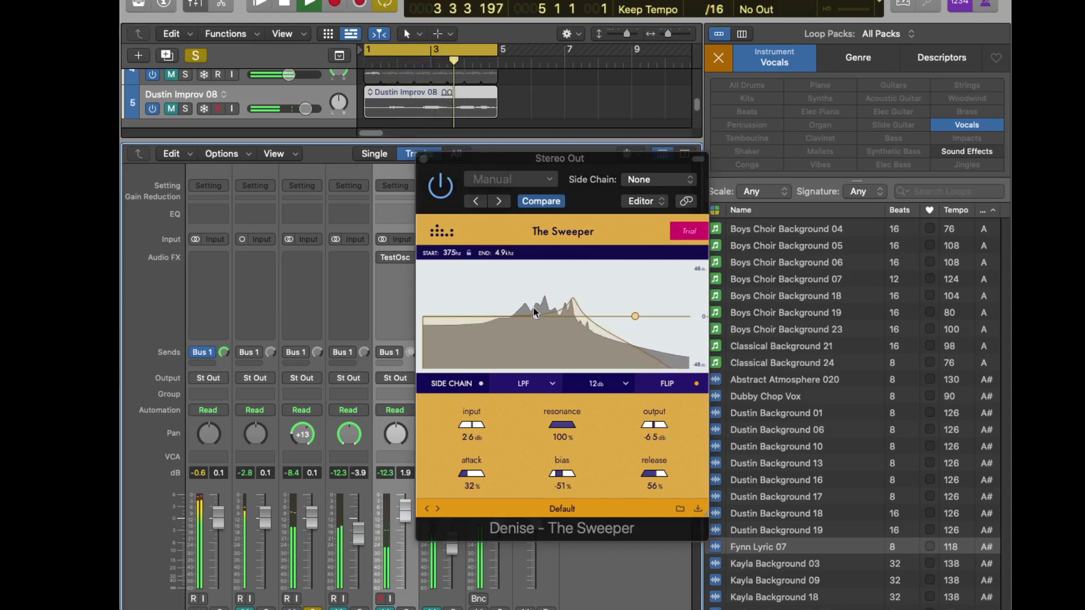
left_click_drag(441, 188, 443, 188)
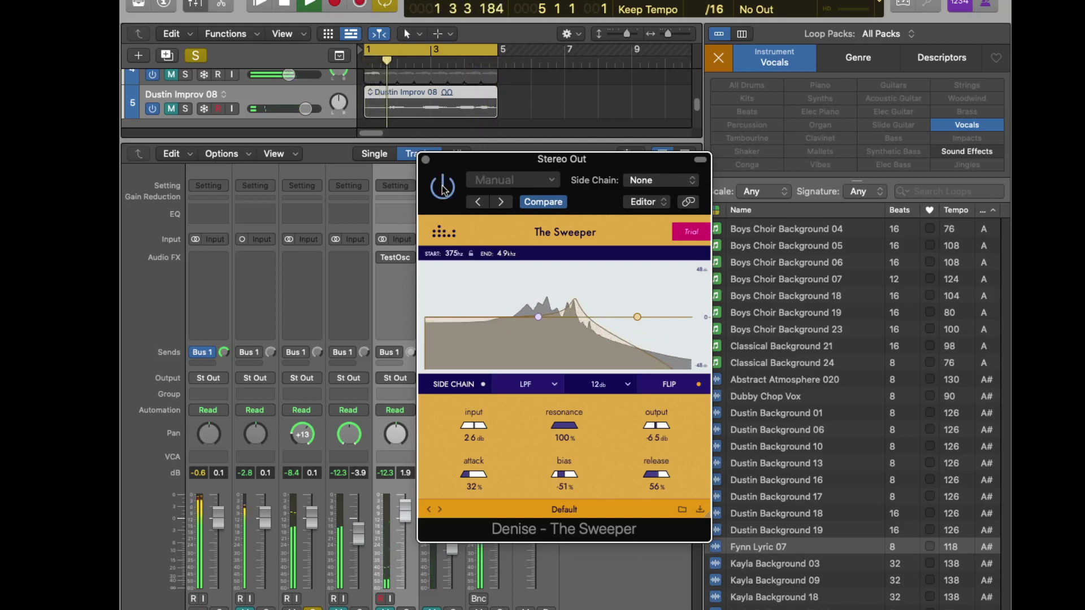
Step: Set the sweep's attack to 0% and, after trying no release, its release to 22%
left_click_drag(473, 479, 317, 543)
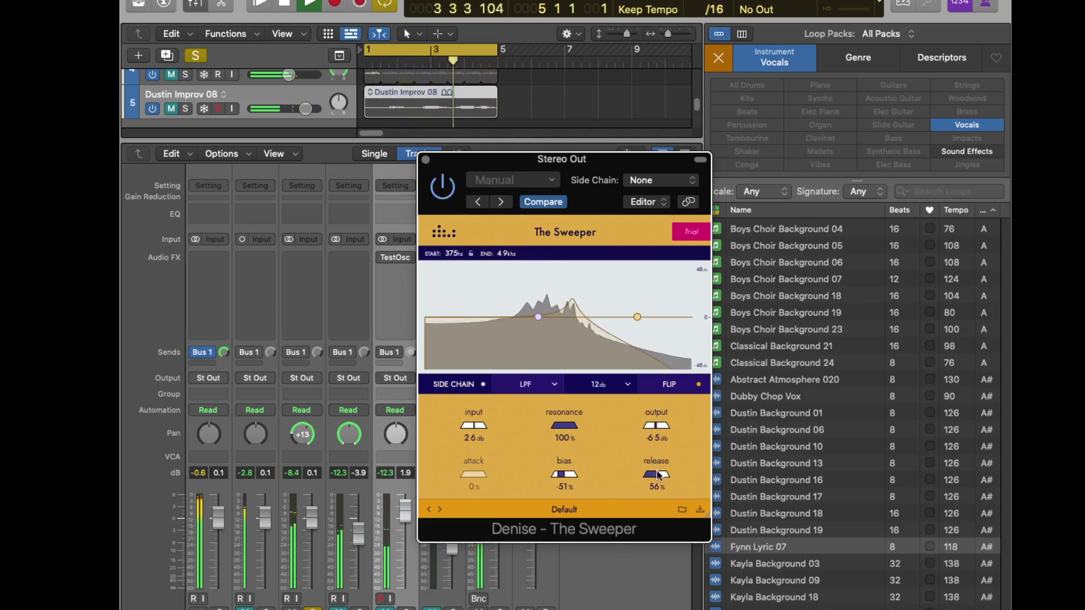
left_click_drag(657, 472, 537, 564)
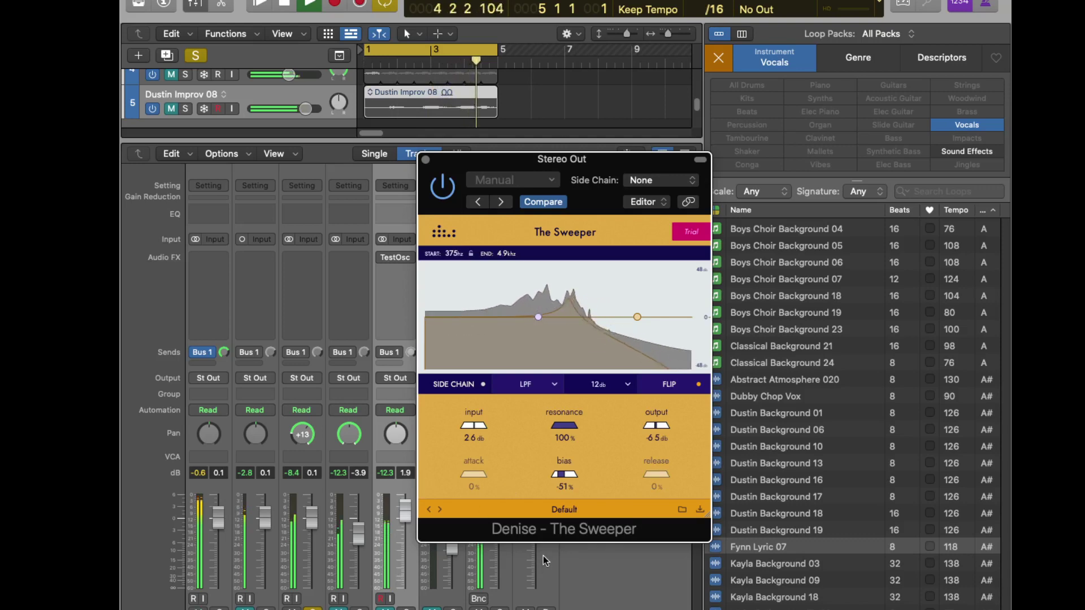
left_click_drag(656, 484, 657, 473)
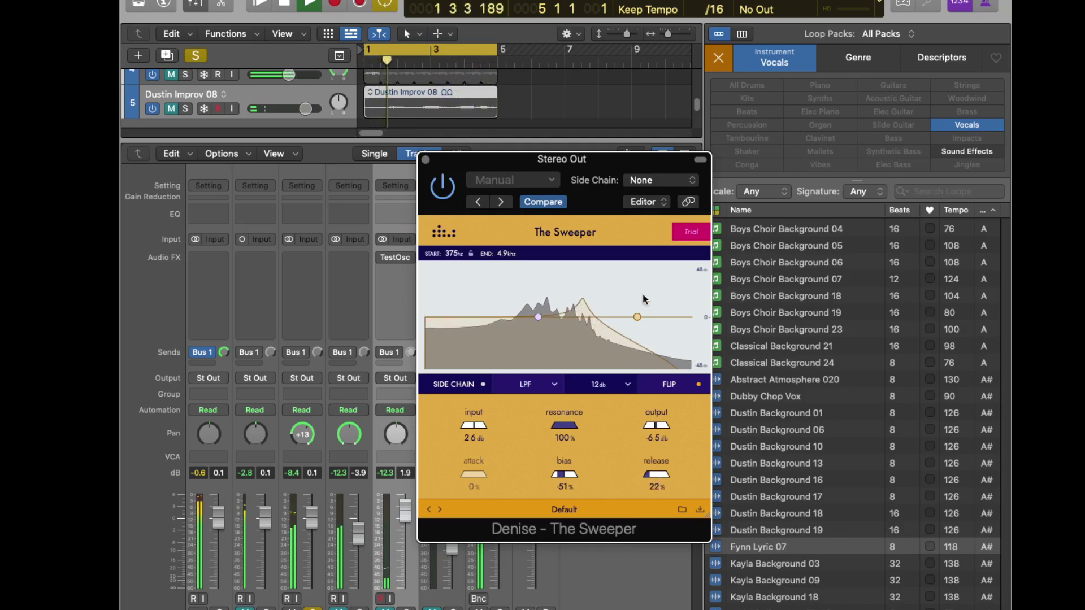
Step: Set resonance to 50% and bias to -40%, with attack at 18% and release at 0%
left_click_drag(569, 431, 562, 433)
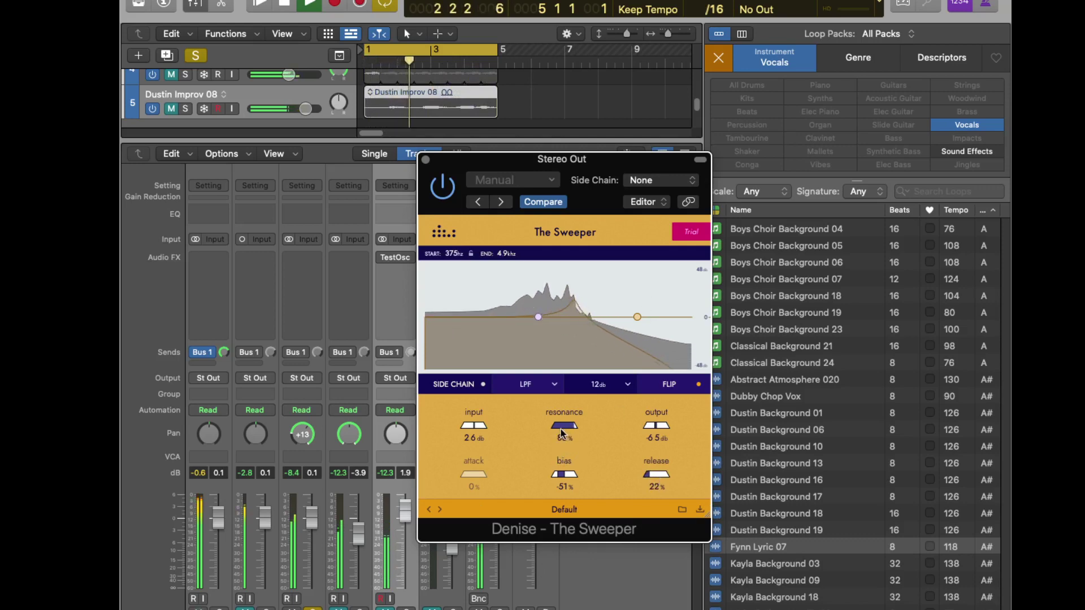
left_click_drag(566, 481, 499, 495)
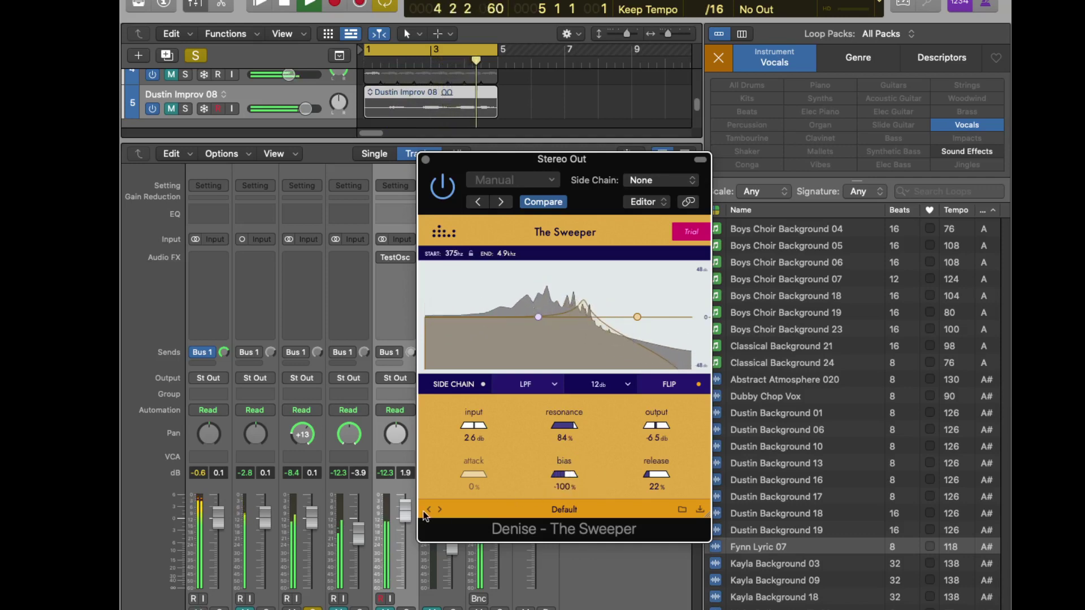
left_click_drag(560, 500, 575, 483)
left_click_drag(573, 446, 555, 435)
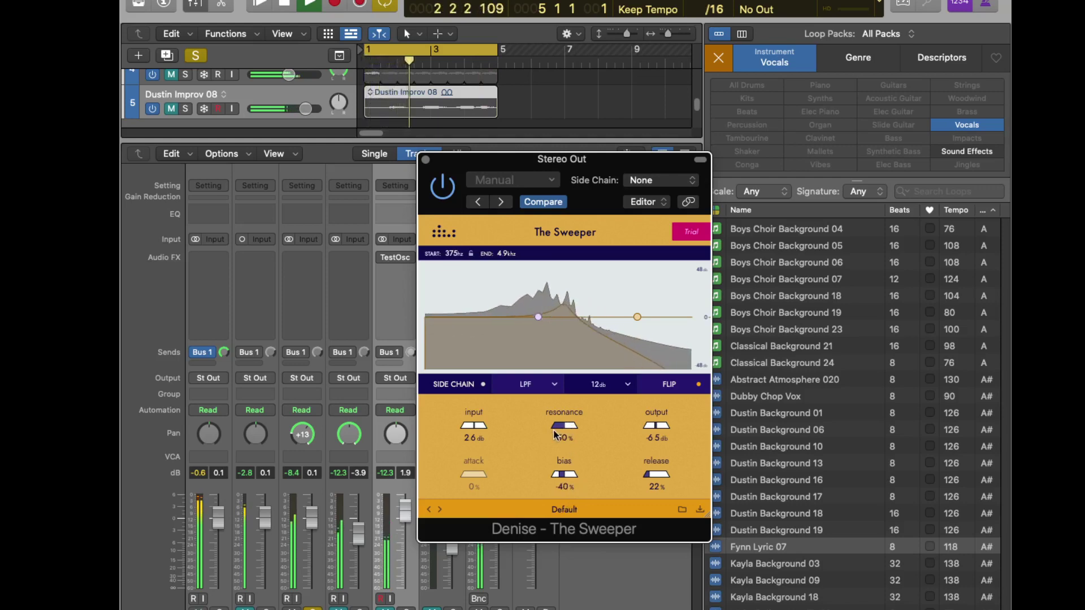
left_click_drag(653, 473, 629, 490)
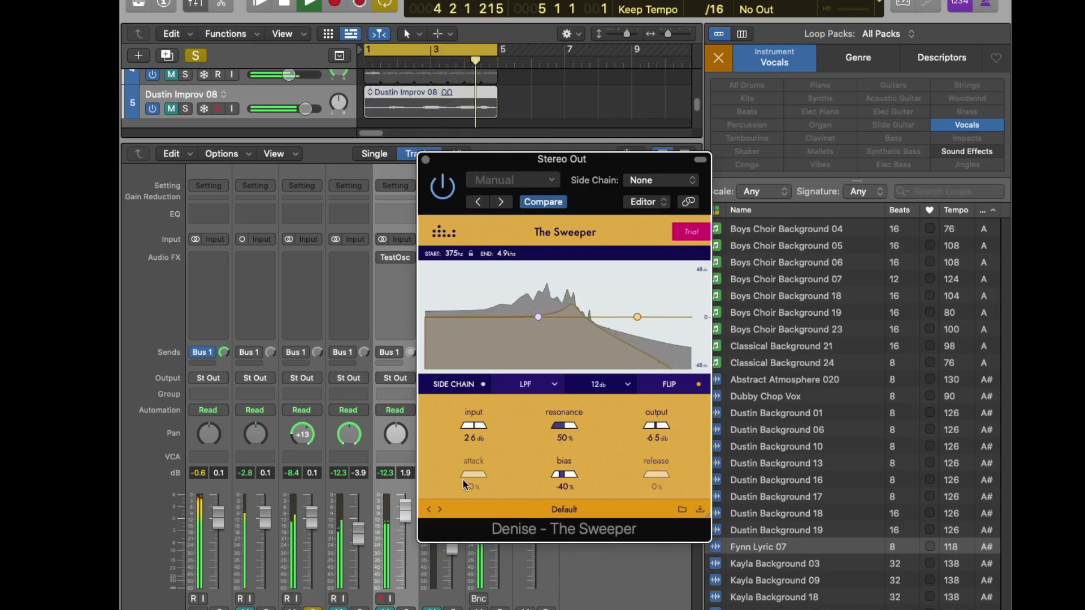
mouse_move(463, 480)
left_mouse_down()
mouse_move(520, 474)
mouse_move(477, 479)
left_mouse_up()
Step: Widen the sweep range to 79 Hz through 10.7 kHz, with resonance at 93% and bias at -48%
left_click_drag(538, 317, 478, 317)
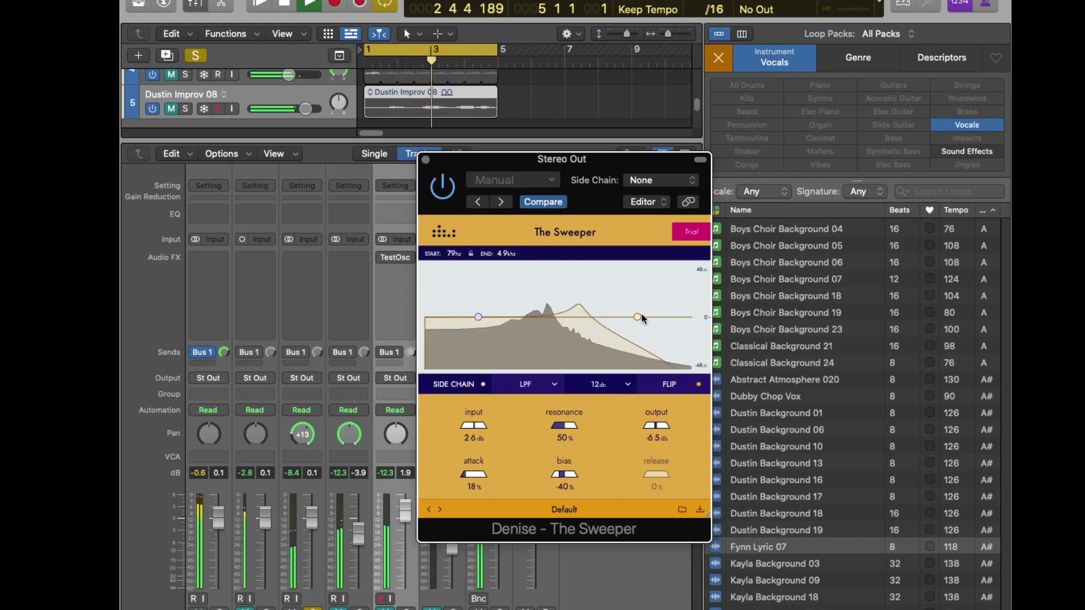
left_click_drag(640, 315, 669, 314)
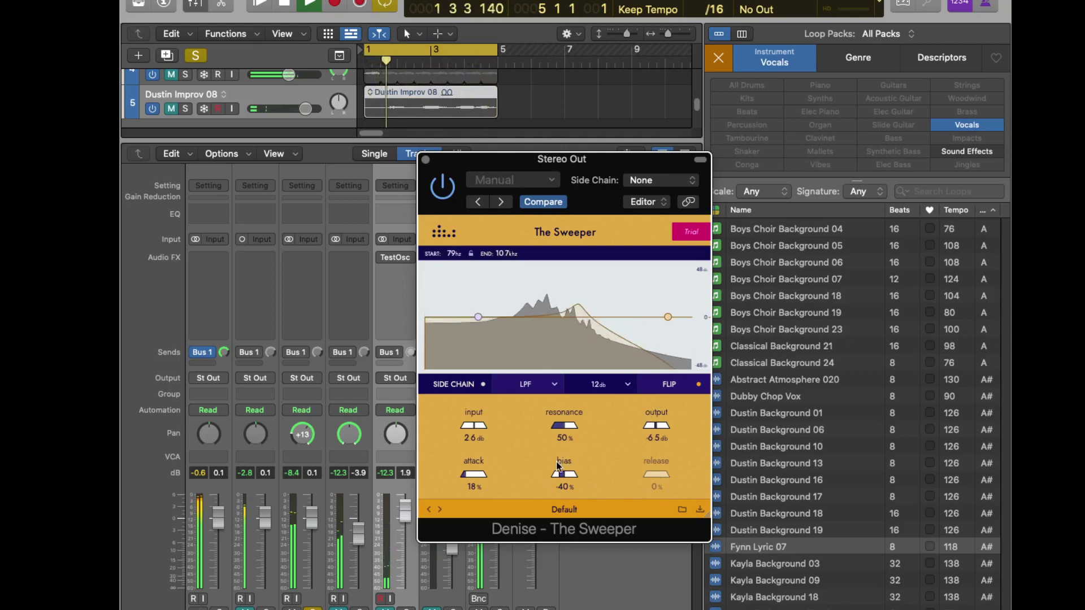
left_click_drag(569, 427, 591, 434)
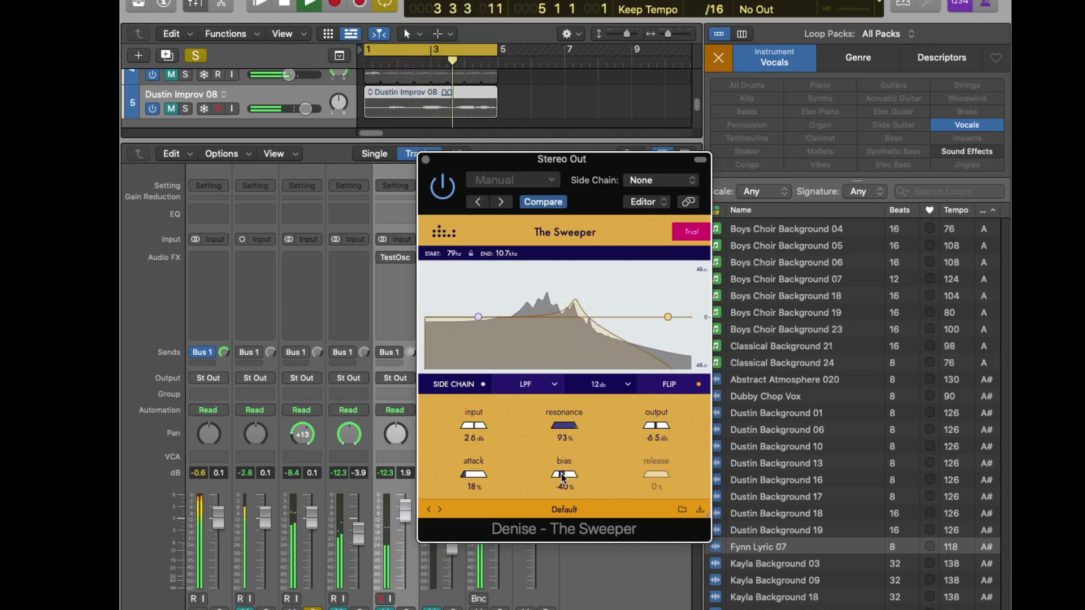
mouse_move(563, 477)
left_mouse_down()
mouse_move(591, 477)
mouse_move(558, 487)
mouse_move(581, 484)
mouse_move(566, 487)
left_mouse_up()
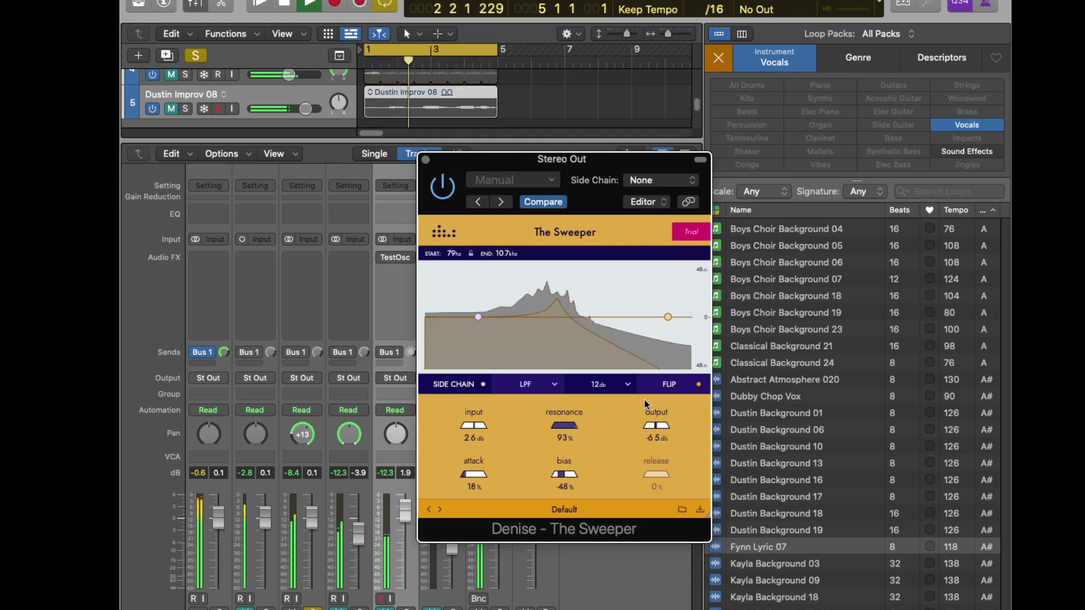
Step: Turn the Flip option off and compare filter slopes of 48 dB and 36 dB
left_click(658, 387)
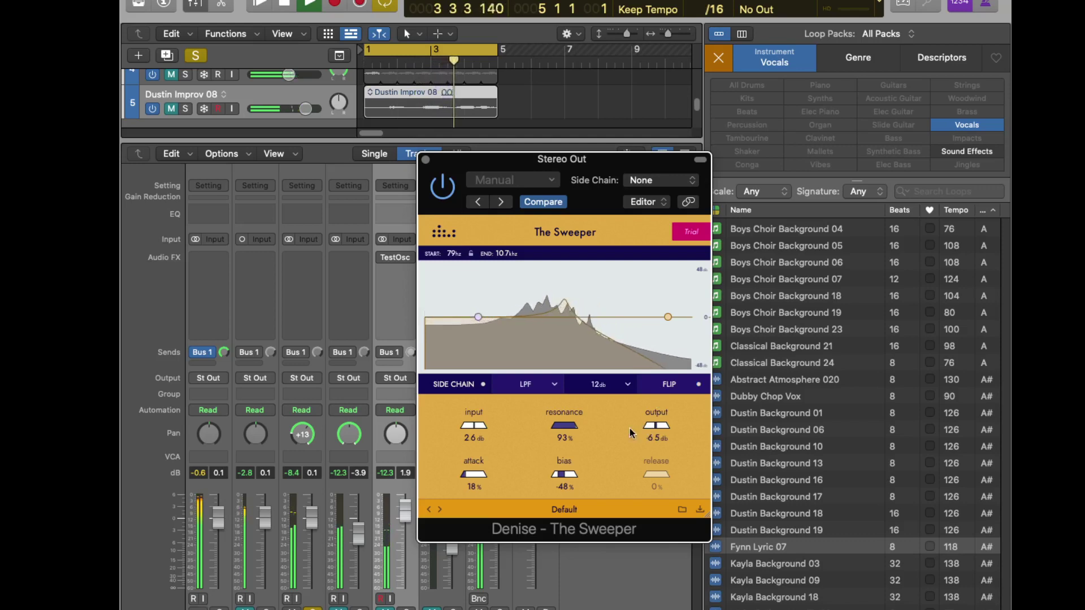
left_click(599, 384)
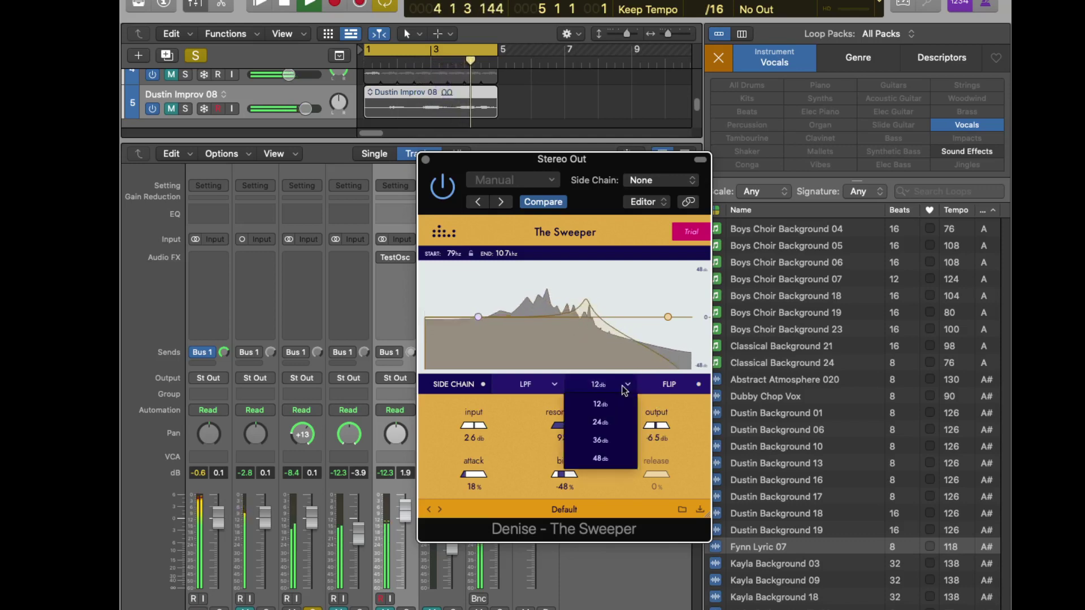
left_click(616, 460)
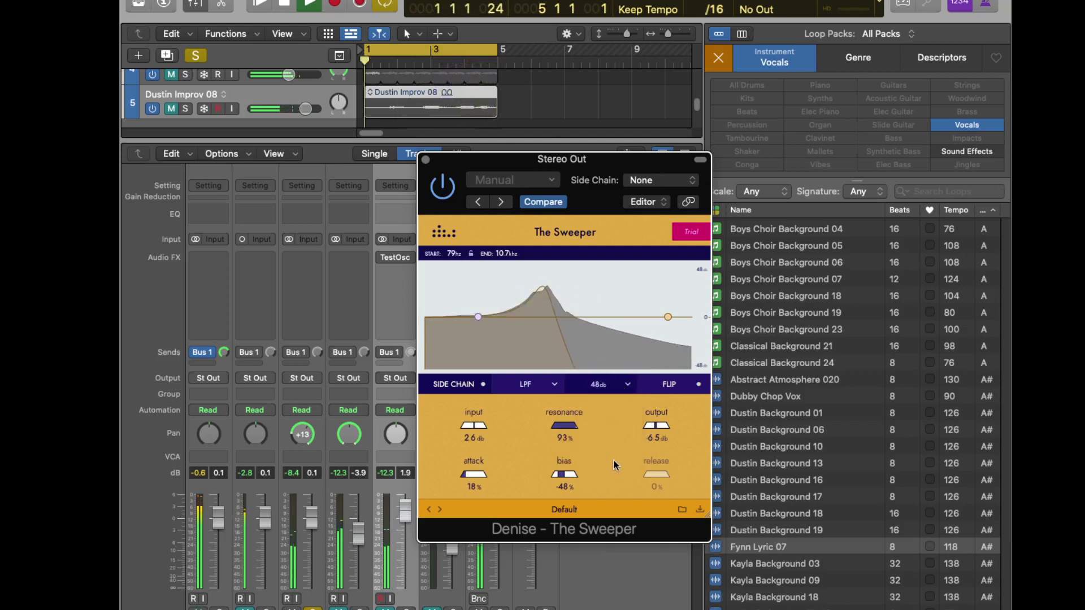
left_click(604, 387)
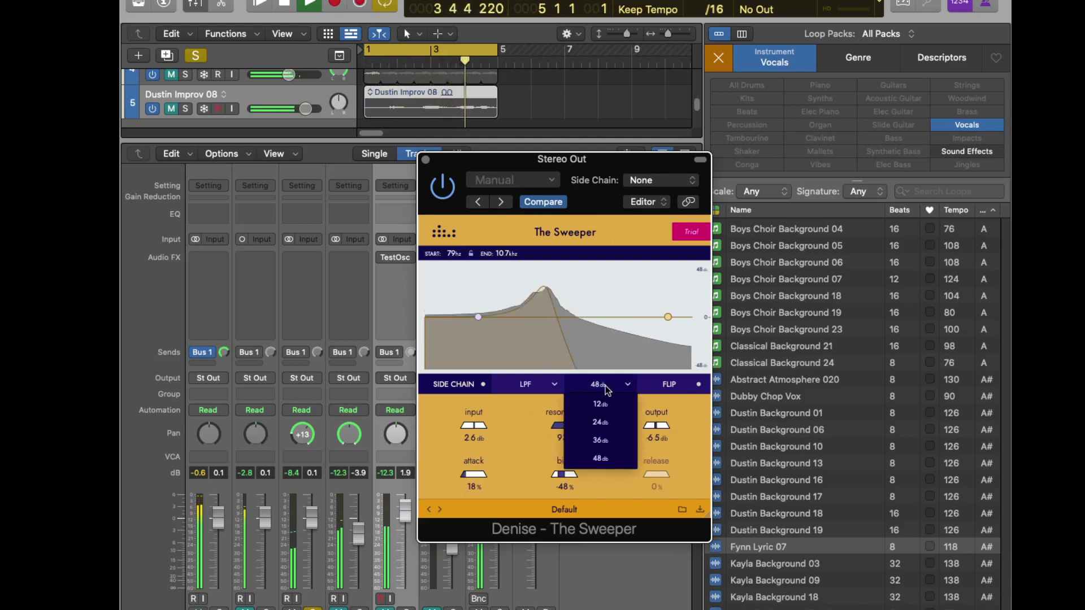
left_click(612, 441)
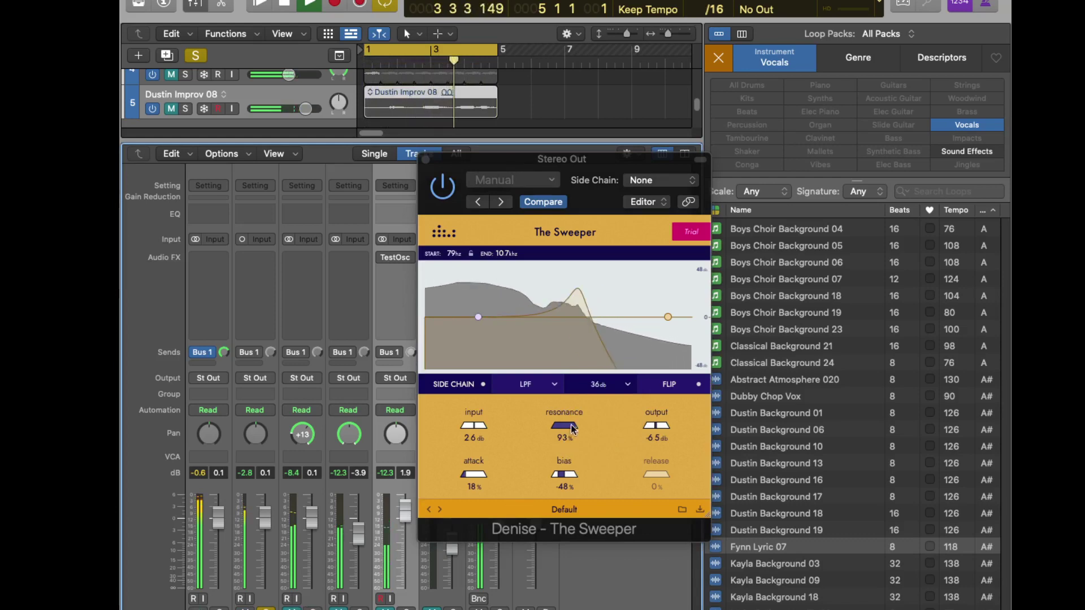
Step: Reduce resonance to 73% and set the filter slope to 24 dB
left_click_drag(573, 429, 548, 437)
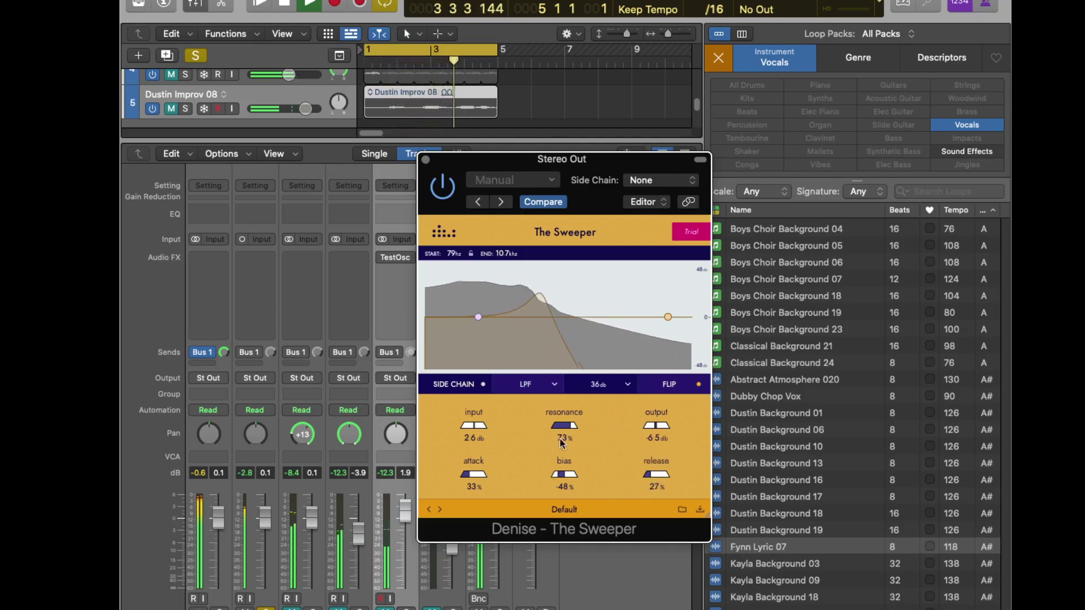
left_click(598, 385)
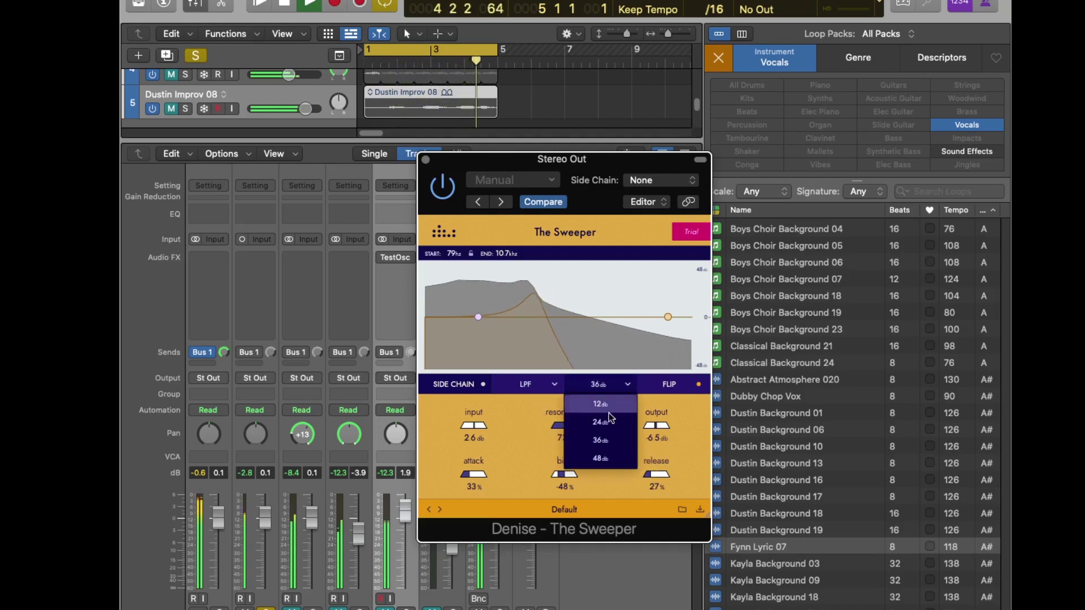
left_click(608, 426)
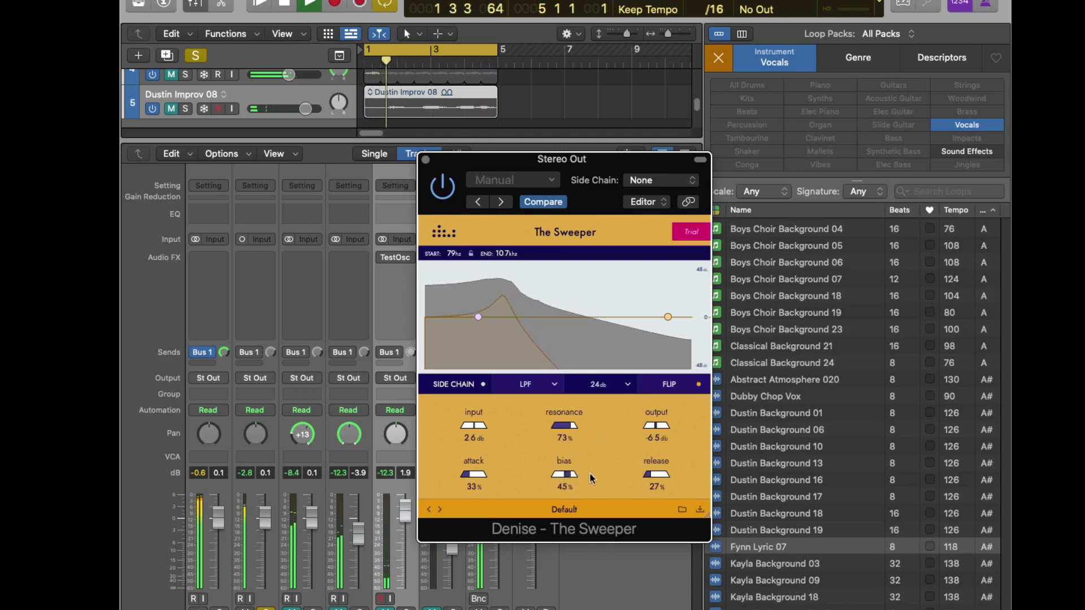
Step: Set the sweep bias to -39% and raise resonance to 100%
left_click_drag(589, 476, 548, 485)
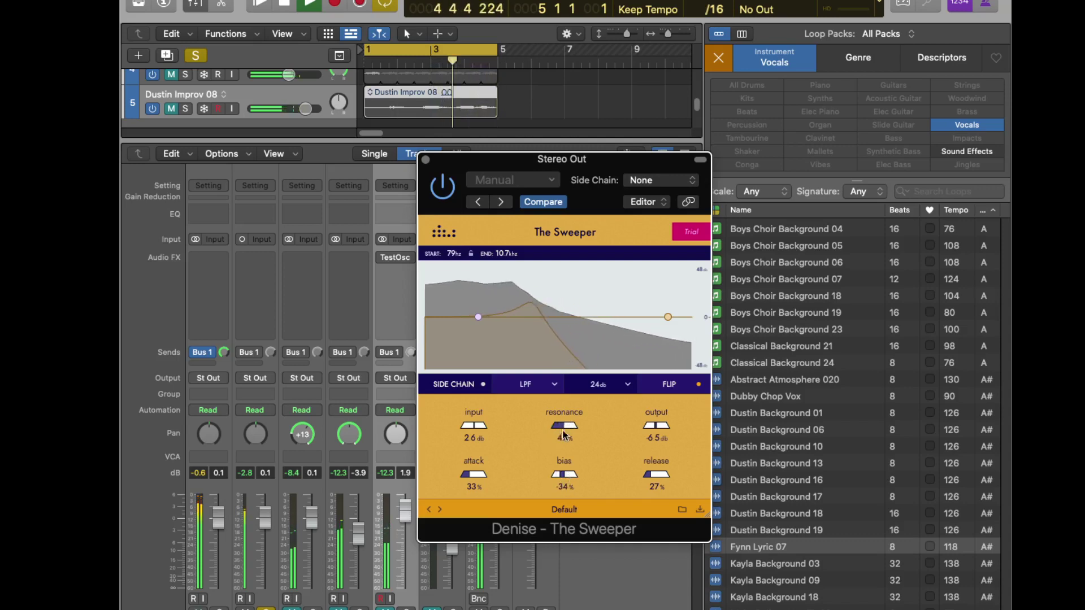
left_click_drag(580, 430, 602, 429)
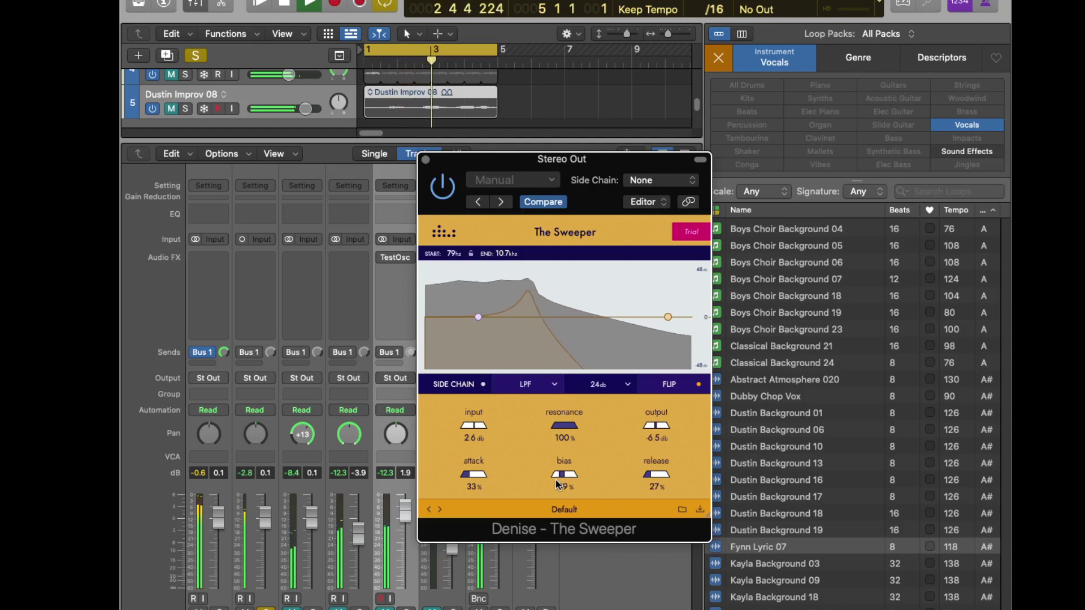
left_click_drag(554, 479, 452, 474)
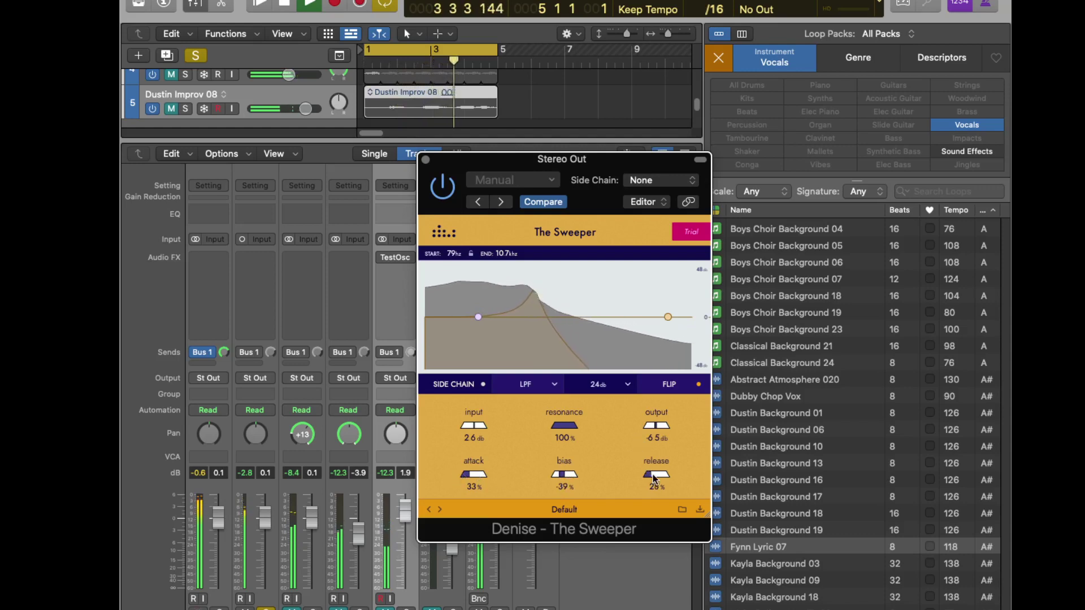
Step: Set release to 32% and, after trying 18%, raise attack to 55%
left_click_drag(678, 473, 676, 472)
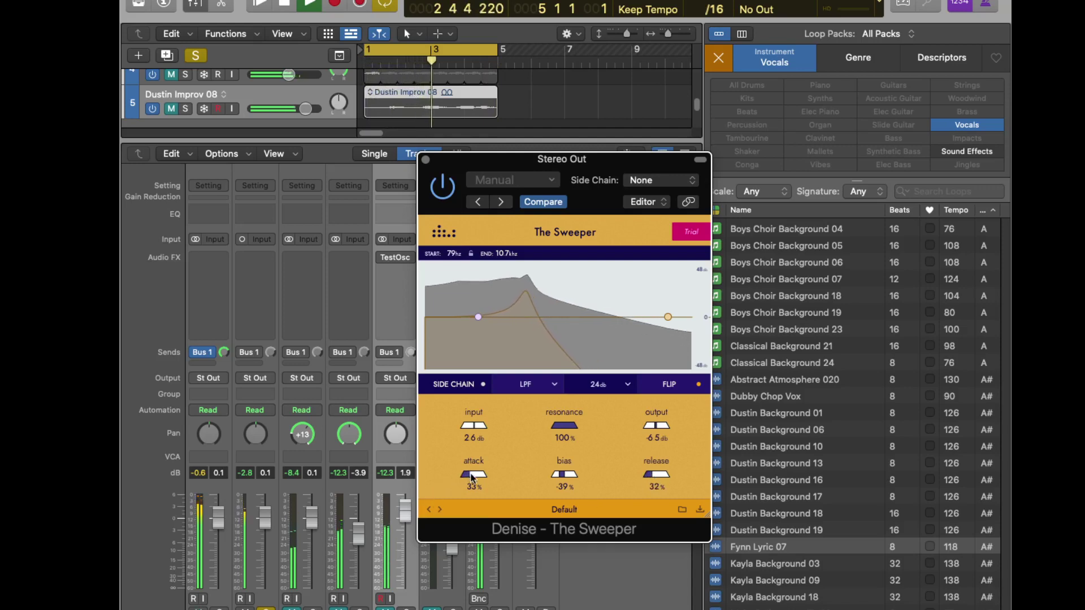
left_click_drag(491, 474, 460, 487)
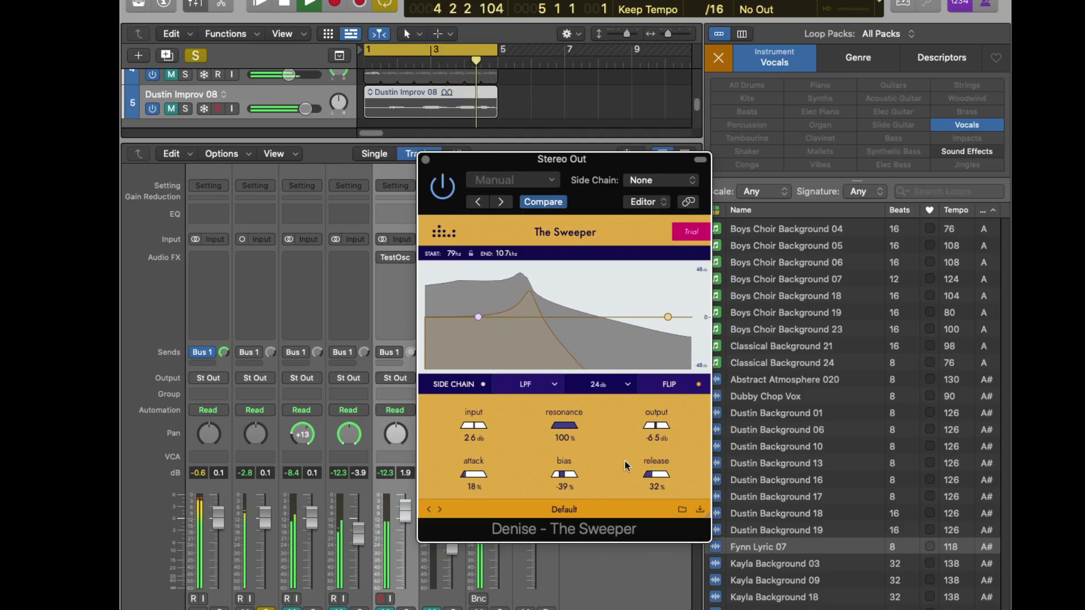
left_click_drag(575, 429, 595, 444)
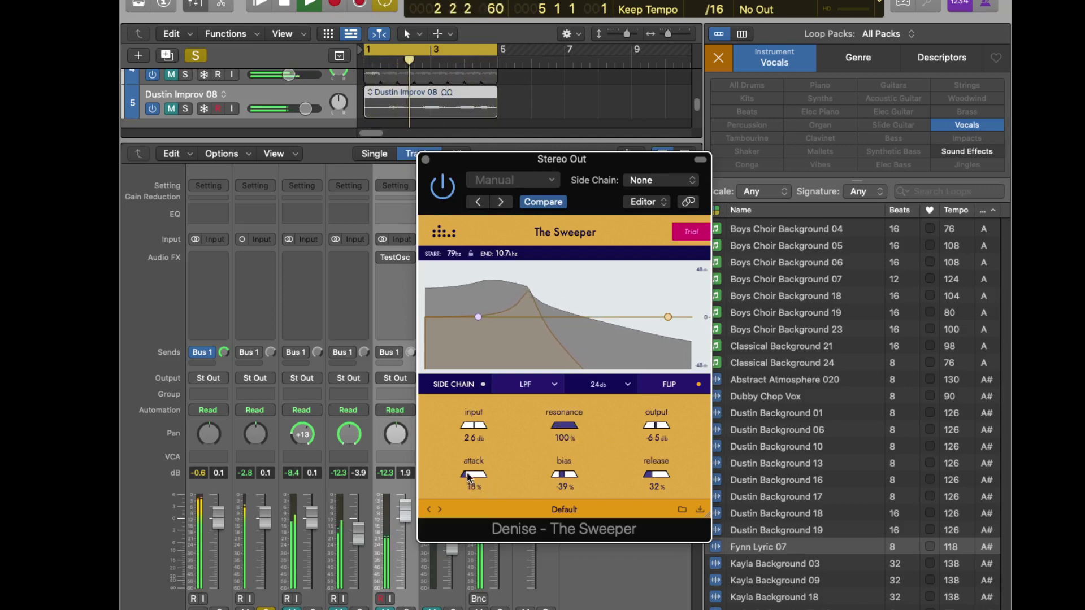
left_click_drag(467, 477, 490, 477)
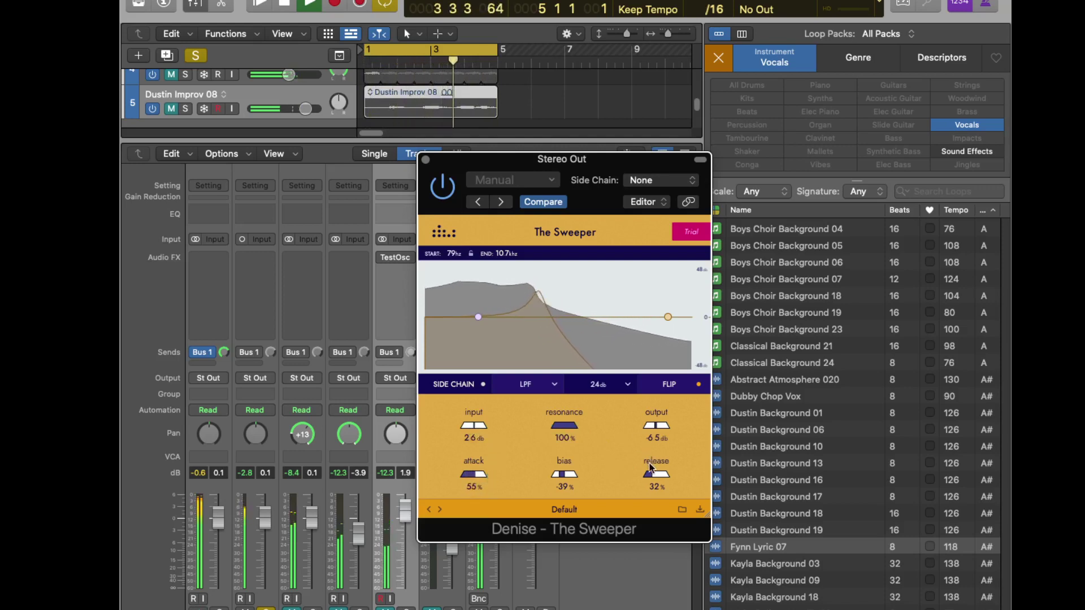
Step: Set bias to -41% and resonance to 13%, with the sweep running from 491 Hz to 14.6 kHz
mouse_move(575, 478)
left_mouse_down()
mouse_move(593, 479)
mouse_move(565, 479)
left_mouse_up()
left_click_drag(574, 427, 563, 432)
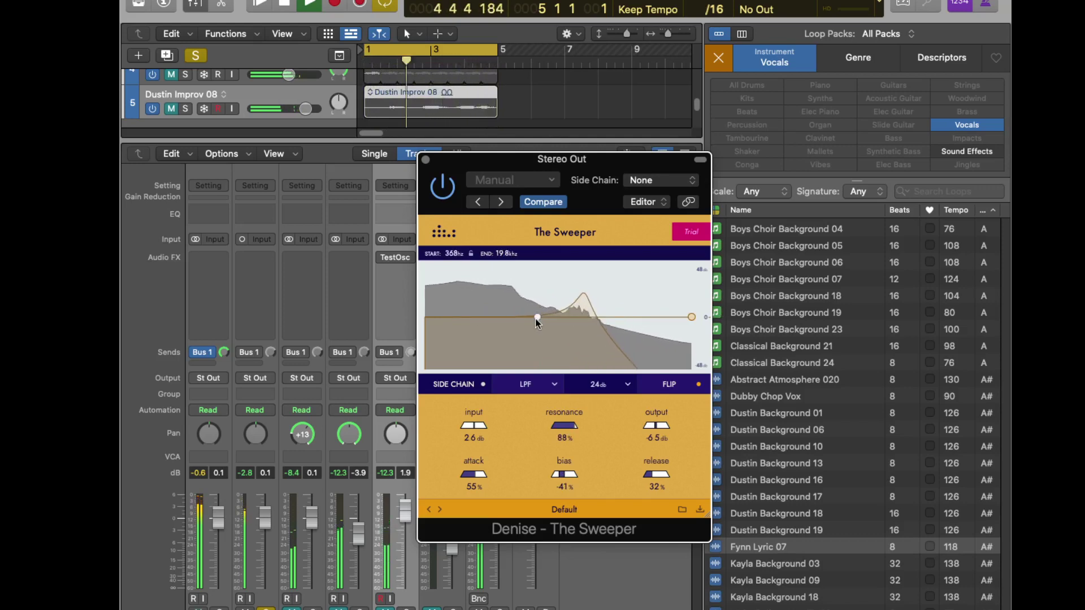
left_click_drag(573, 430, 555, 433)
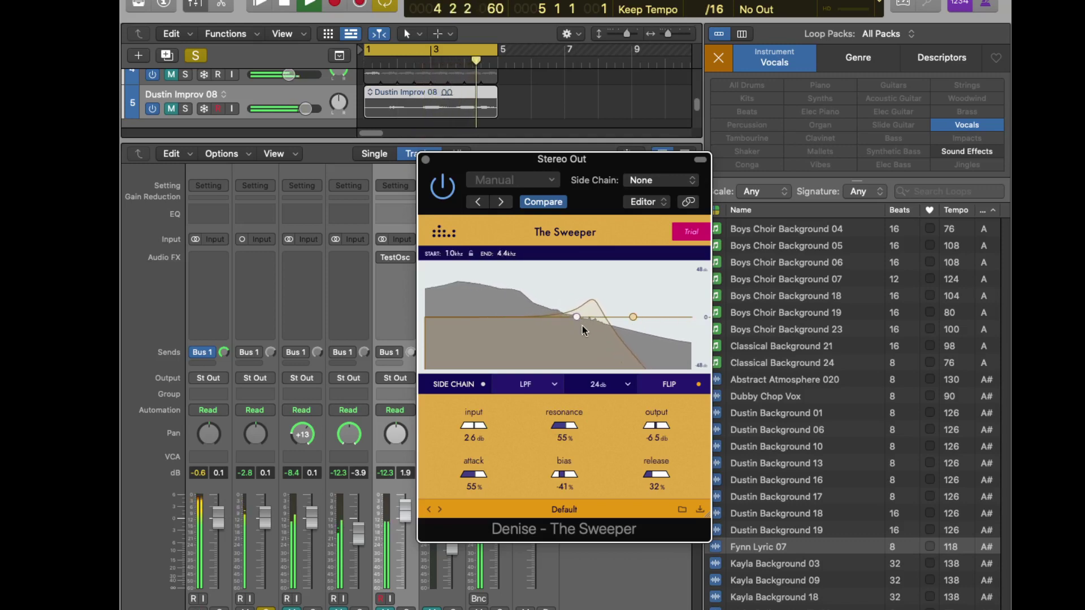
left_click_drag(567, 429, 547, 435)
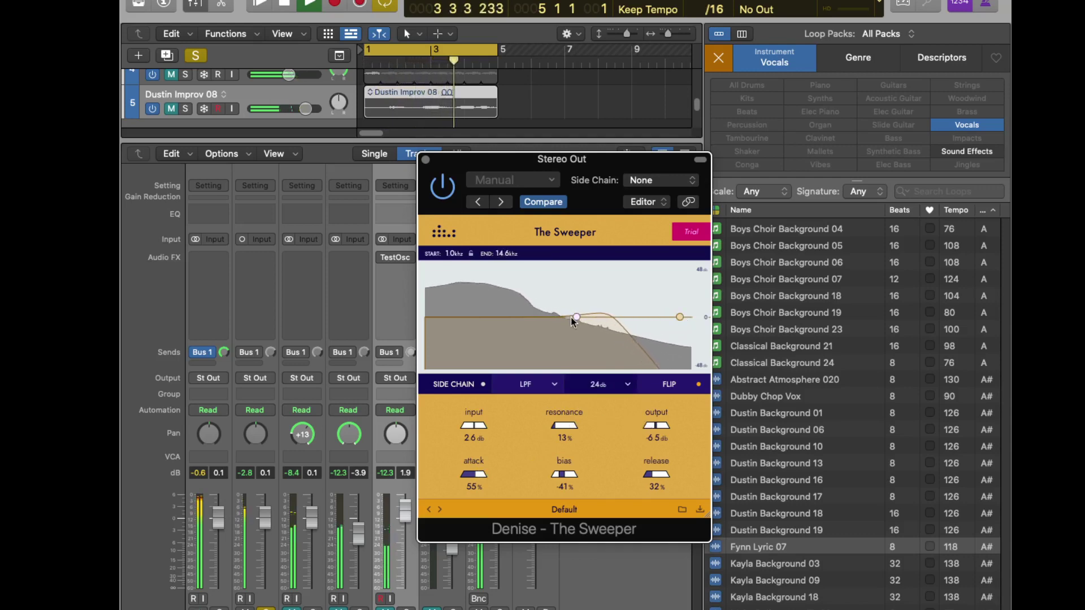
left_click_drag(552, 320, 544, 320)
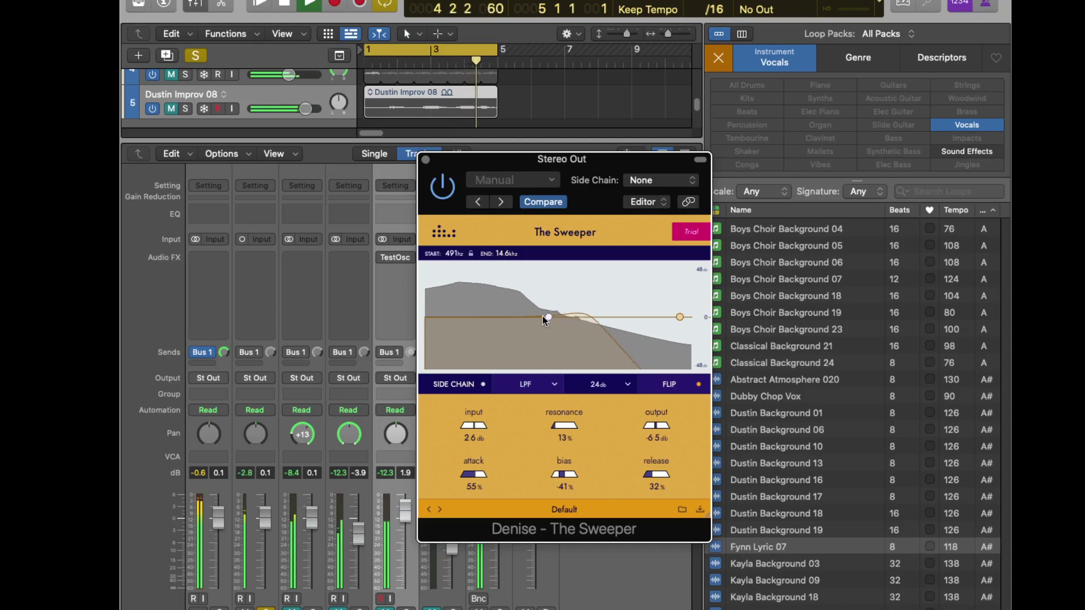
Step: Set the sweep's attack to 0% and its release to 40%
left_click_drag(475, 476, 425, 479)
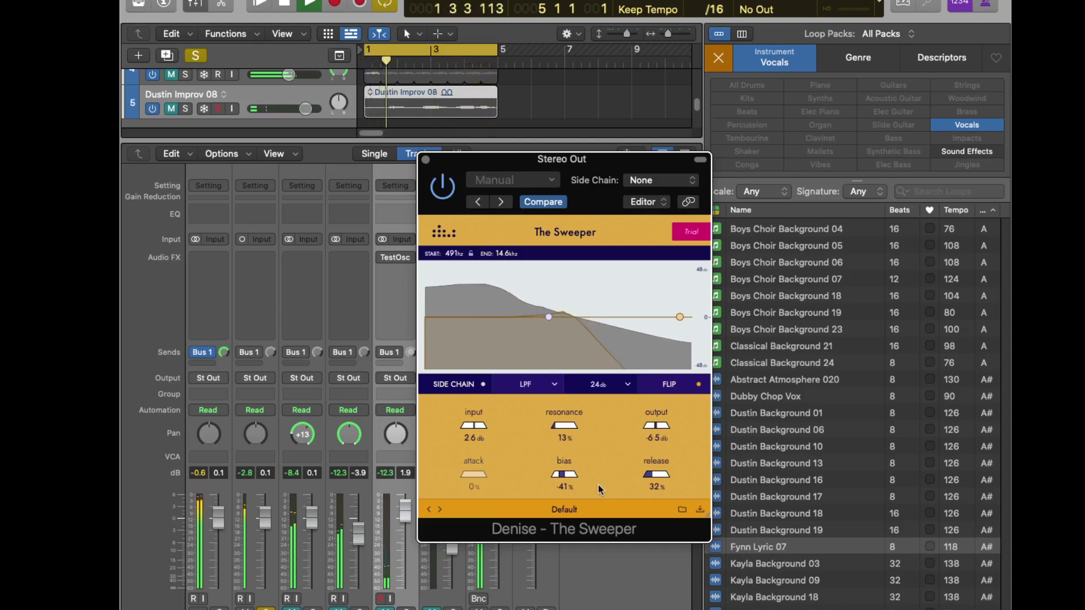
left_click_drag(654, 476, 657, 476)
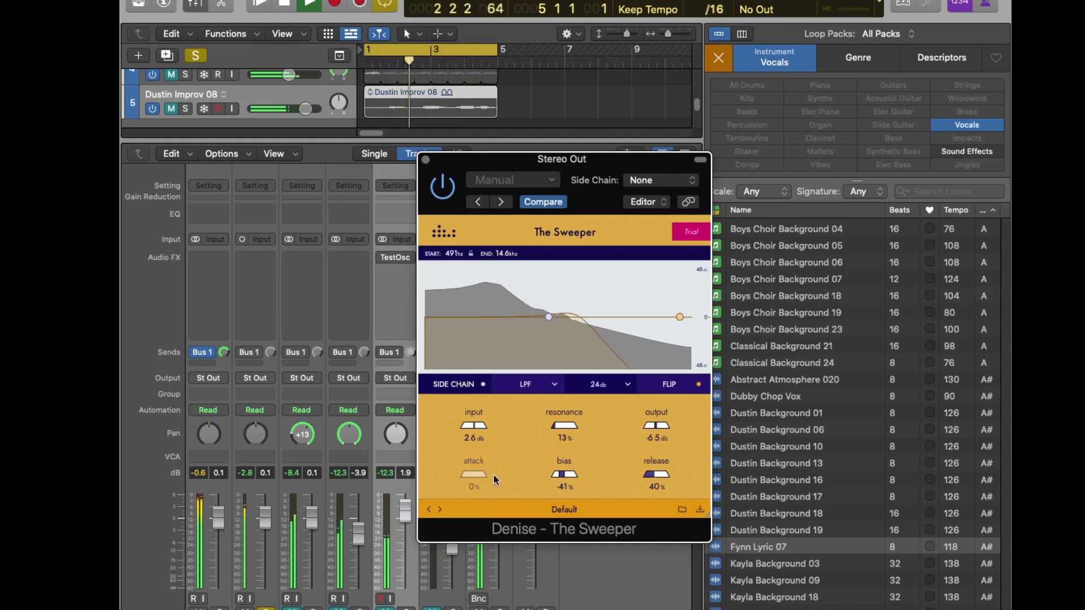
Step: Set the sweep's bias to -100%, end to 14.1 kHz and slope to 36 dB, and lower resonance to 12% after trying 29%
mouse_move(551, 476)
left_mouse_down()
mouse_move(590, 477)
mouse_move(541, 479)
left_mouse_up()
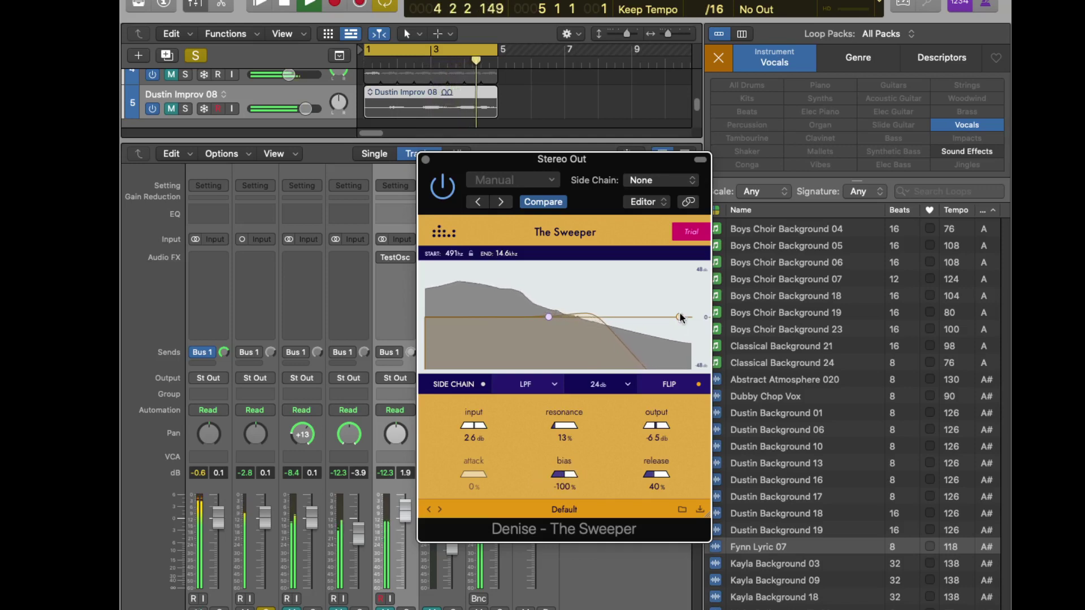
left_click_drag(561, 430, 568, 431)
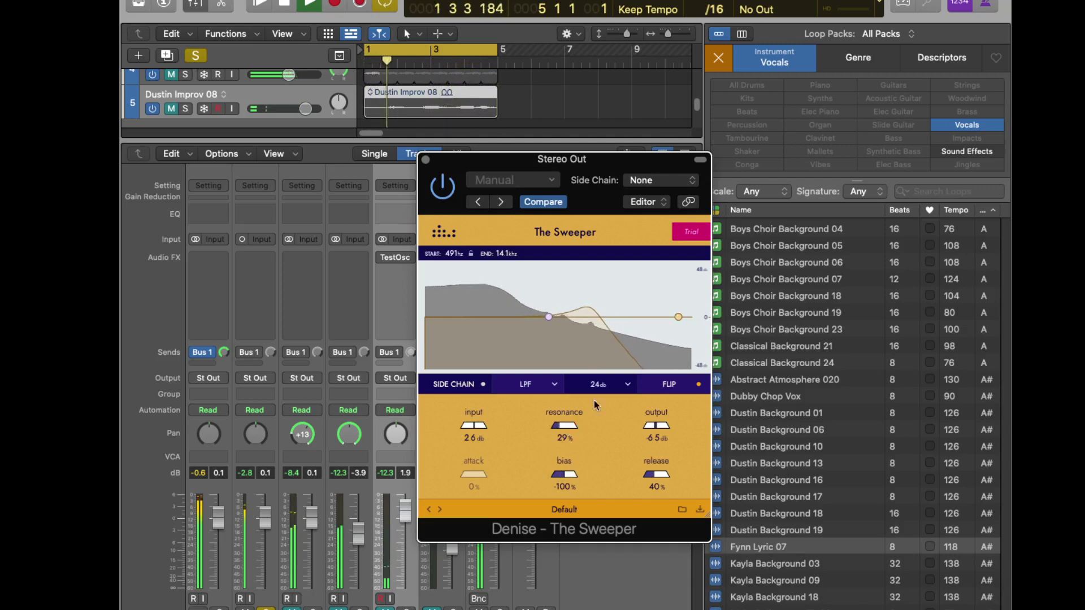
left_click(600, 384)
left_click(612, 441)
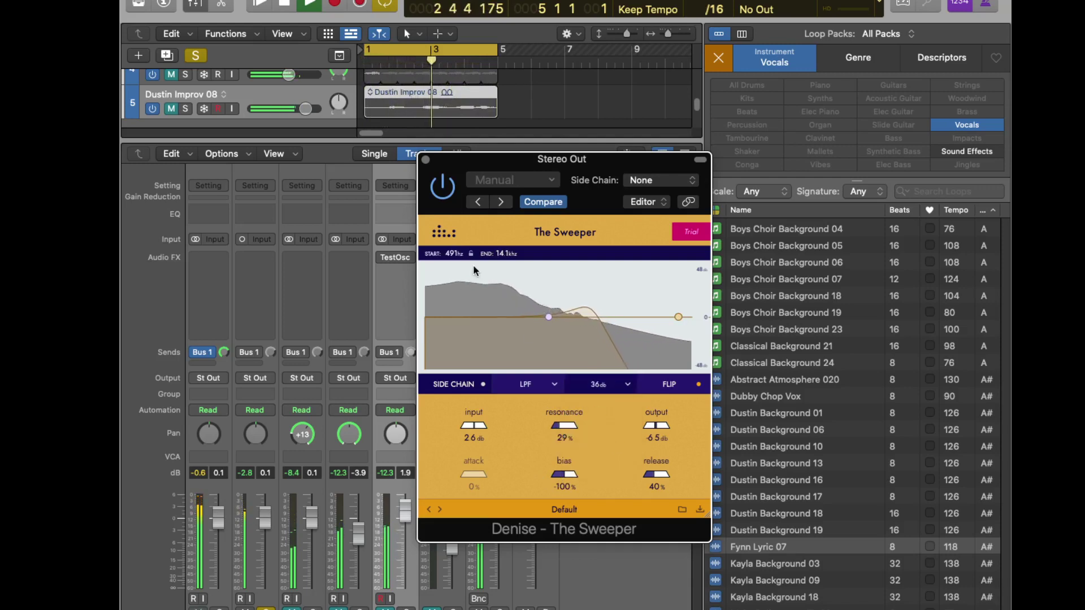
left_click(436, 187)
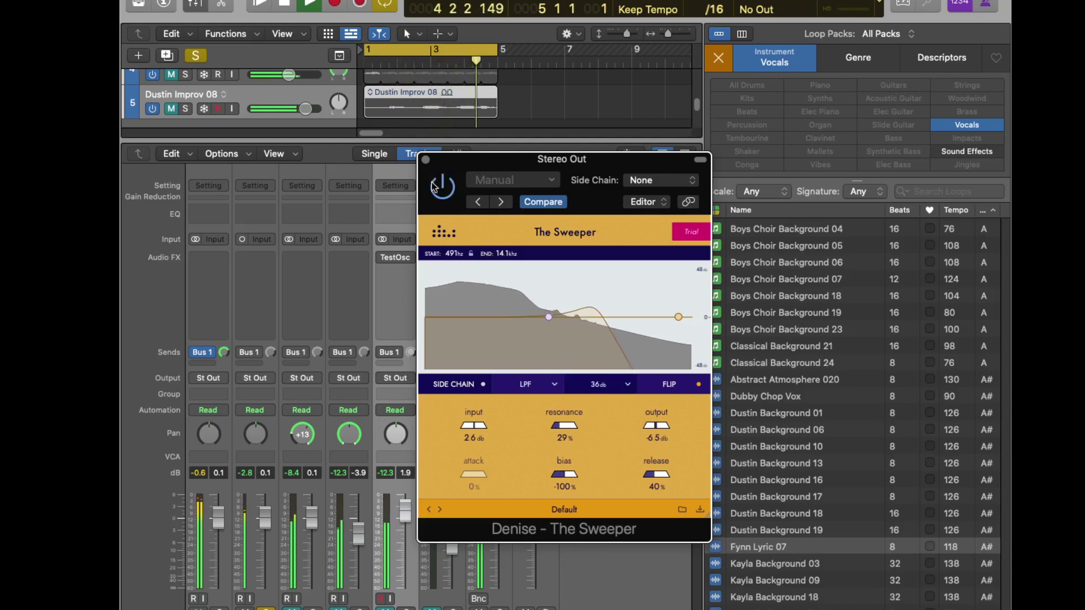
left_click_drag(565, 425, 556, 431)
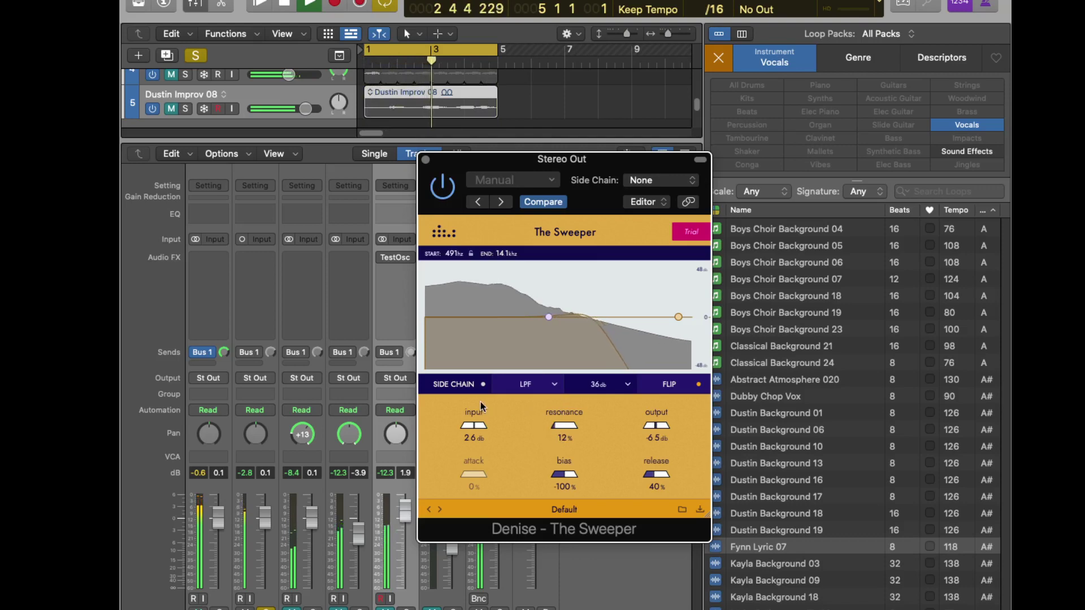
Step: Switch The Sweeper's filter from low-pass to HPF and move the sweep's start frequency down to 20 Hz
left_click(599, 384)
left_click(543, 385)
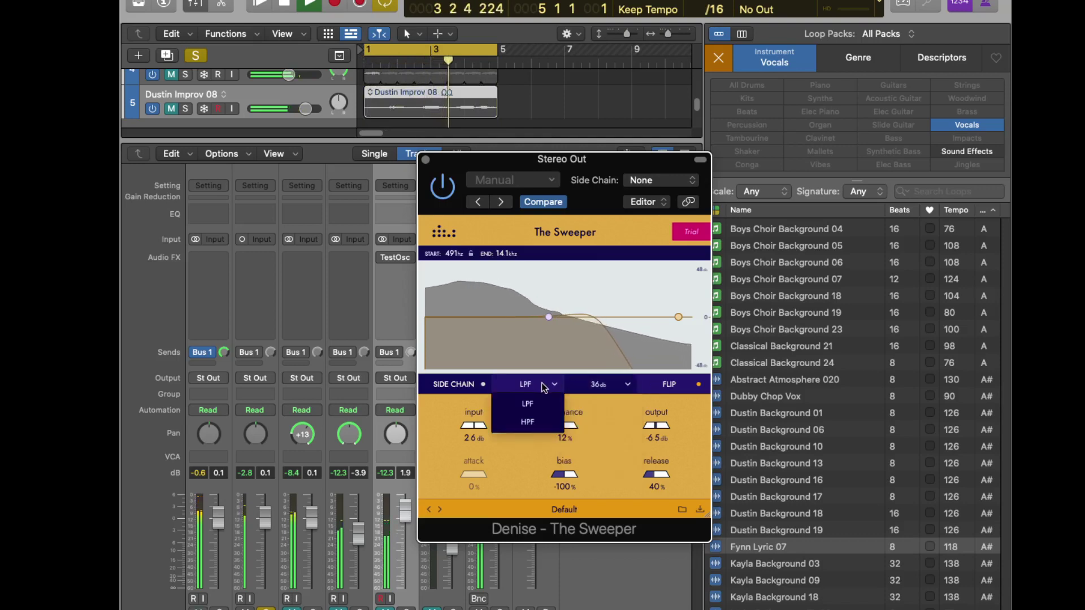
left_click(550, 421)
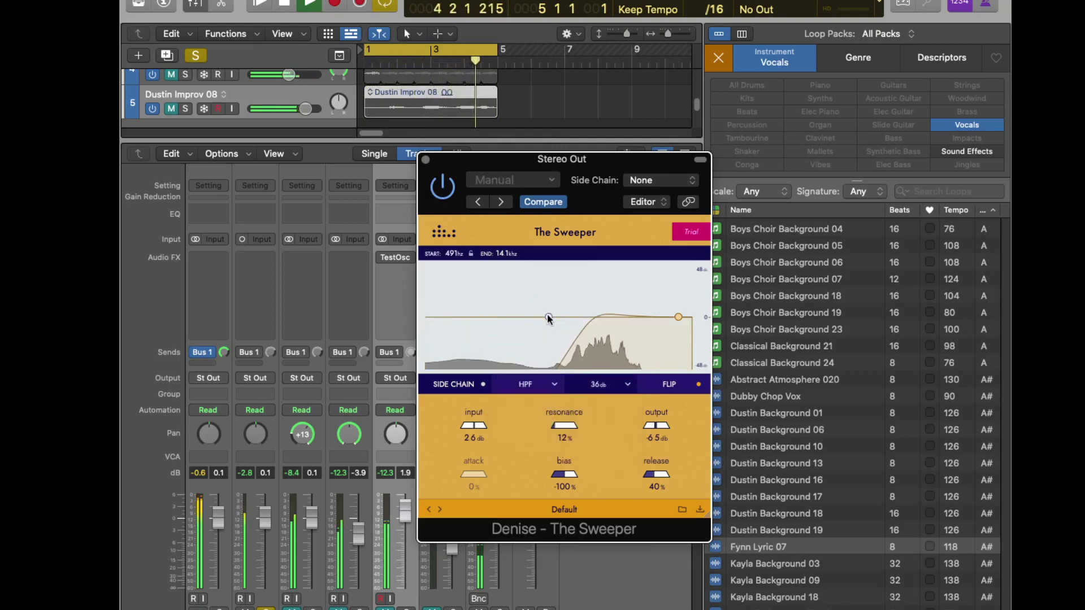
left_click_drag(548, 319, 425, 357)
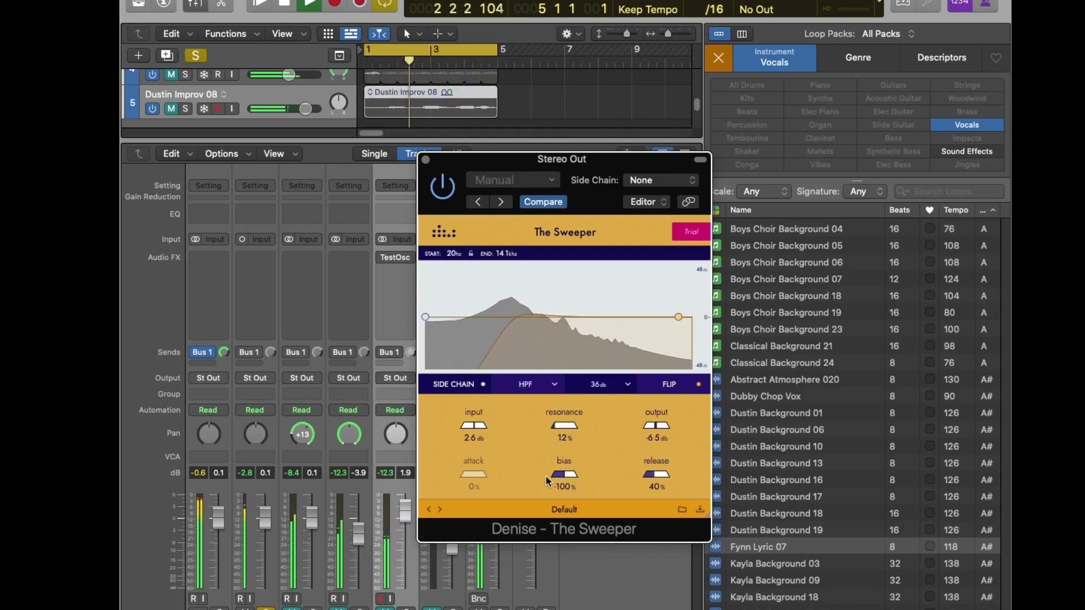
Step: Lower the high-pass sweep's end frequency to 705 Hz and set bias to -26%
left_click_drag(564, 477, 582, 476)
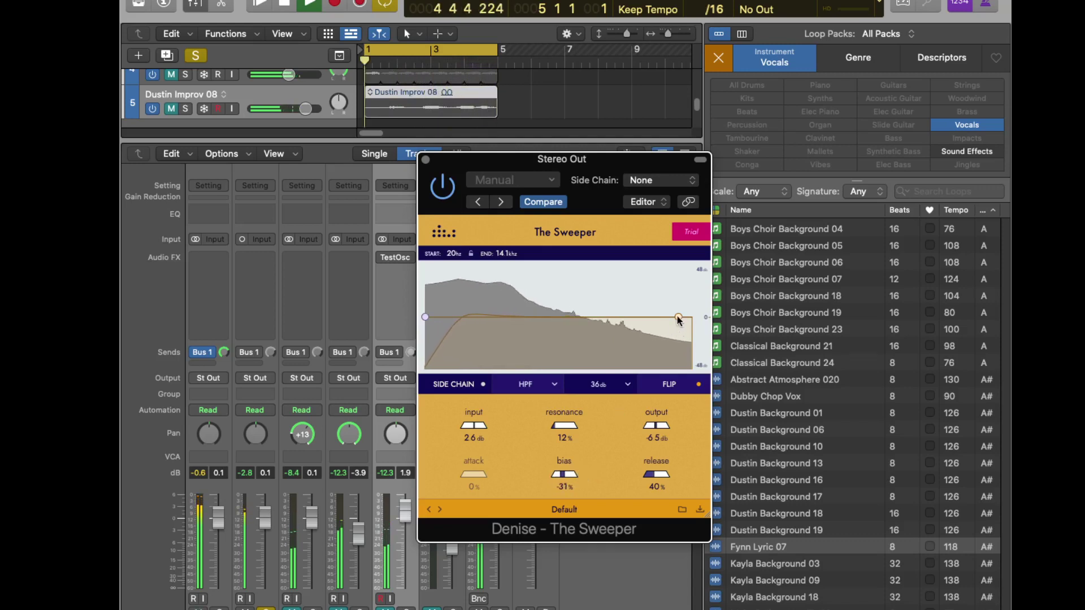
left_click_drag(678, 317, 563, 325)
left_click_drag(567, 475, 573, 476)
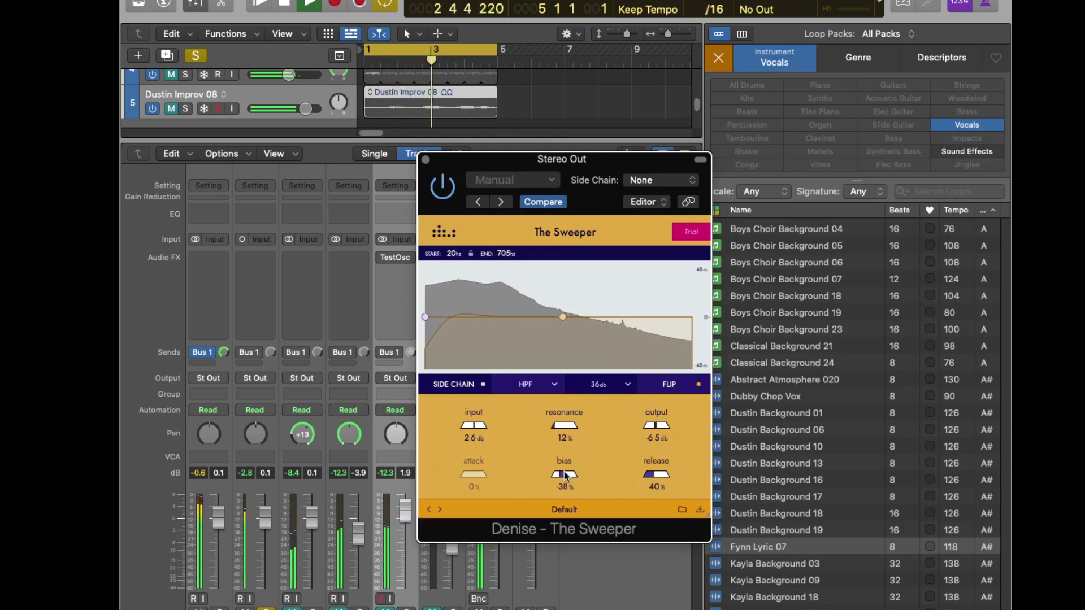
left_click_drag(572, 475, 583, 476)
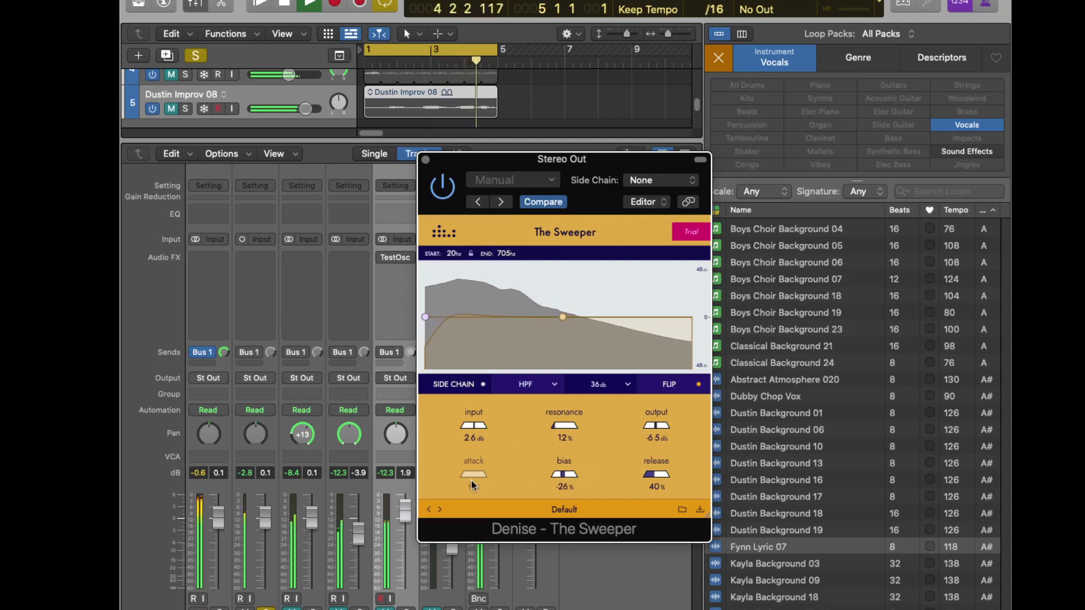
Step: Raise resonance to 22% and move the sweep's start frequency up to 56 Hz
left_click_drag(563, 425, 569, 428)
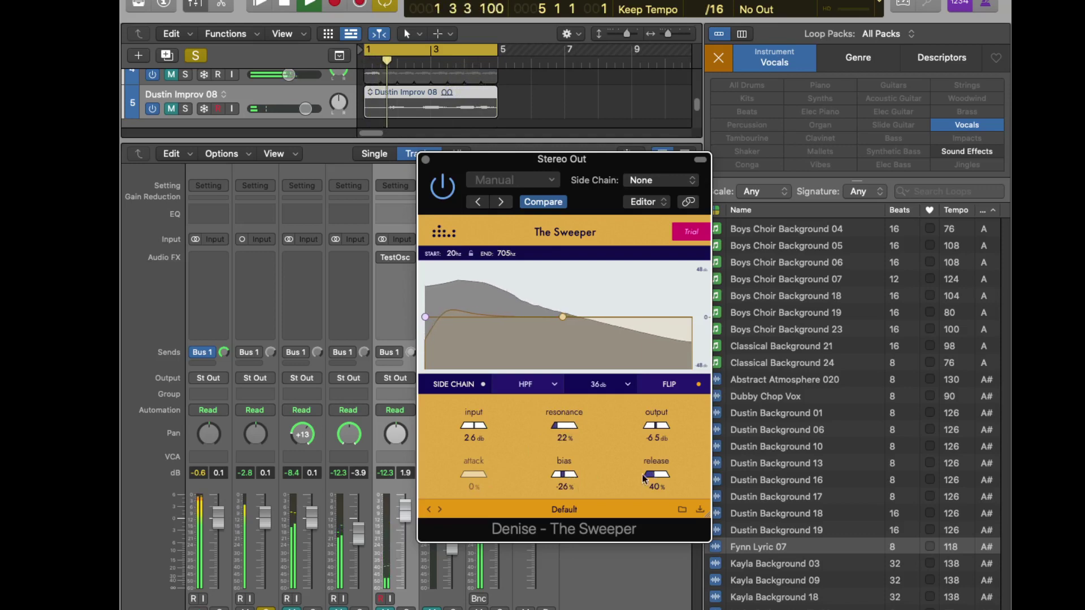
left_click_drag(425, 317, 460, 319)
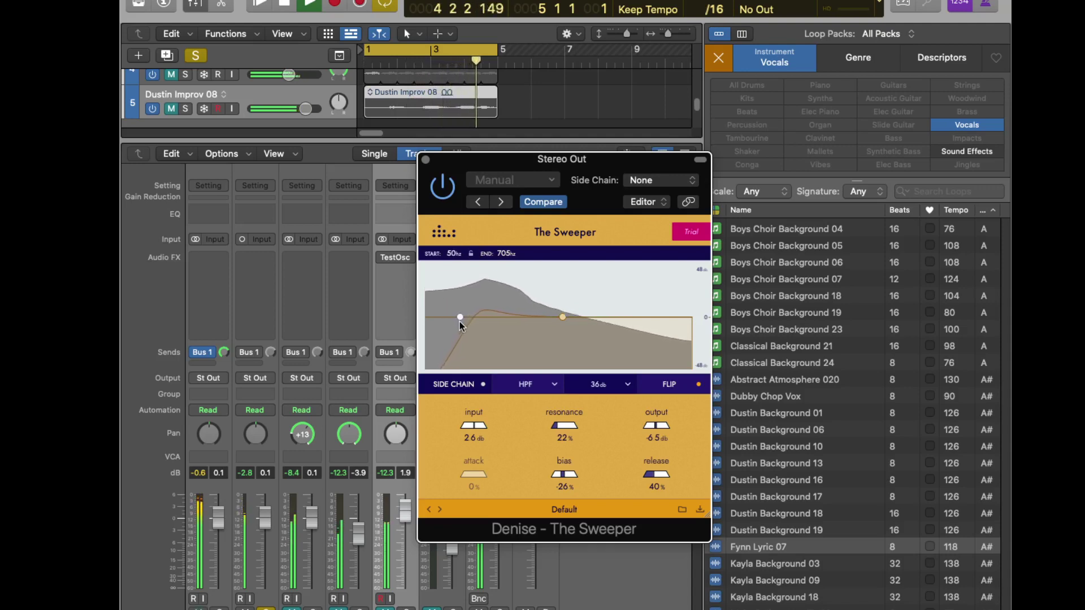
left_click_drag(460, 317, 465, 318)
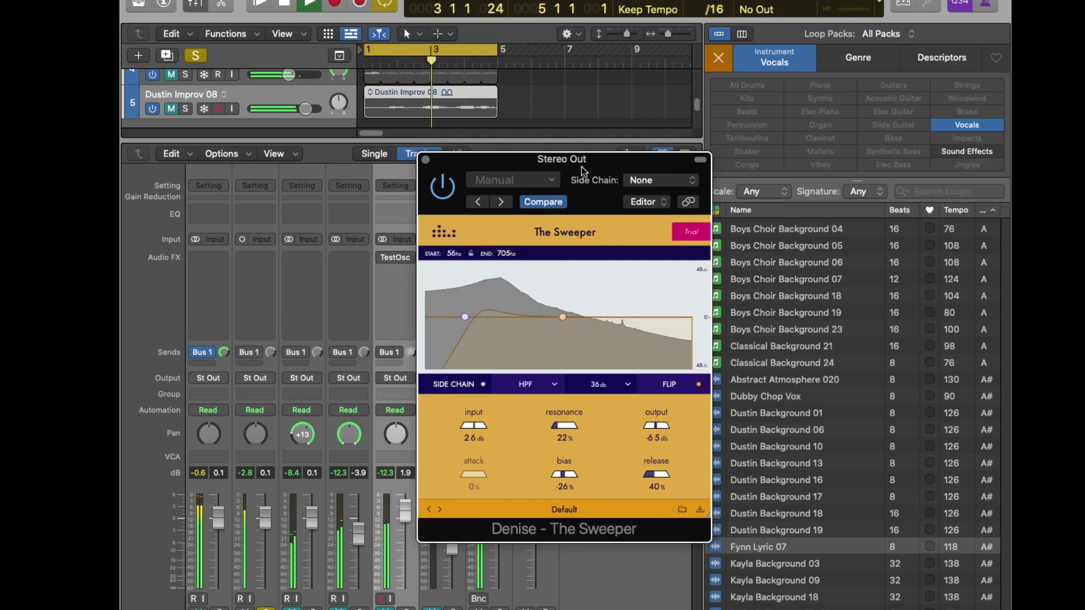
Step: Insert a stereo SPAN analyzer after The Sweeper on the stereo output channel
left_click_drag(583, 170, 521, 325)
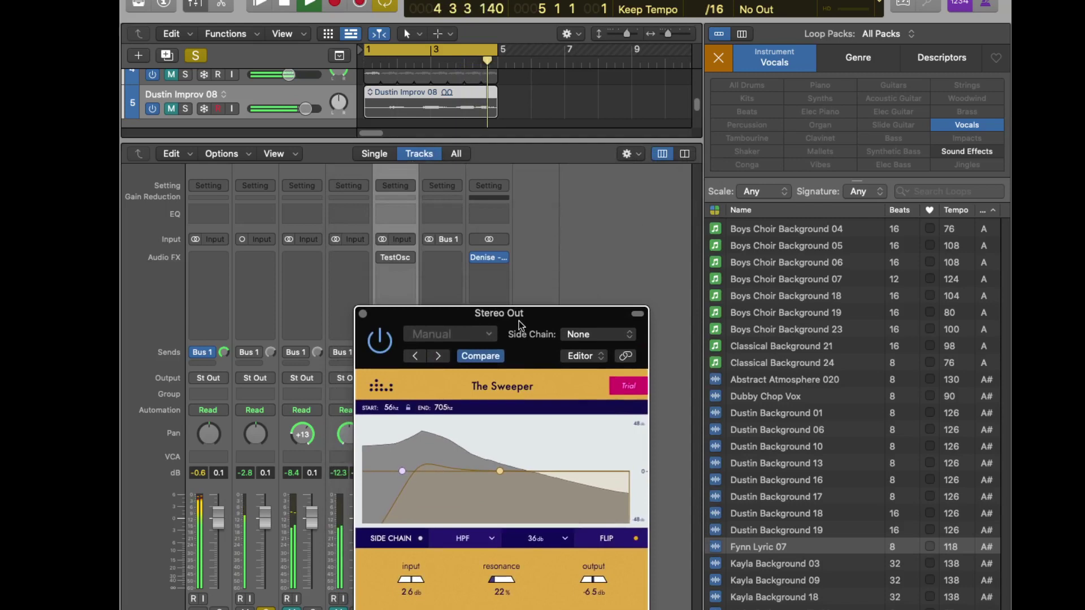
left_click(504, 272)
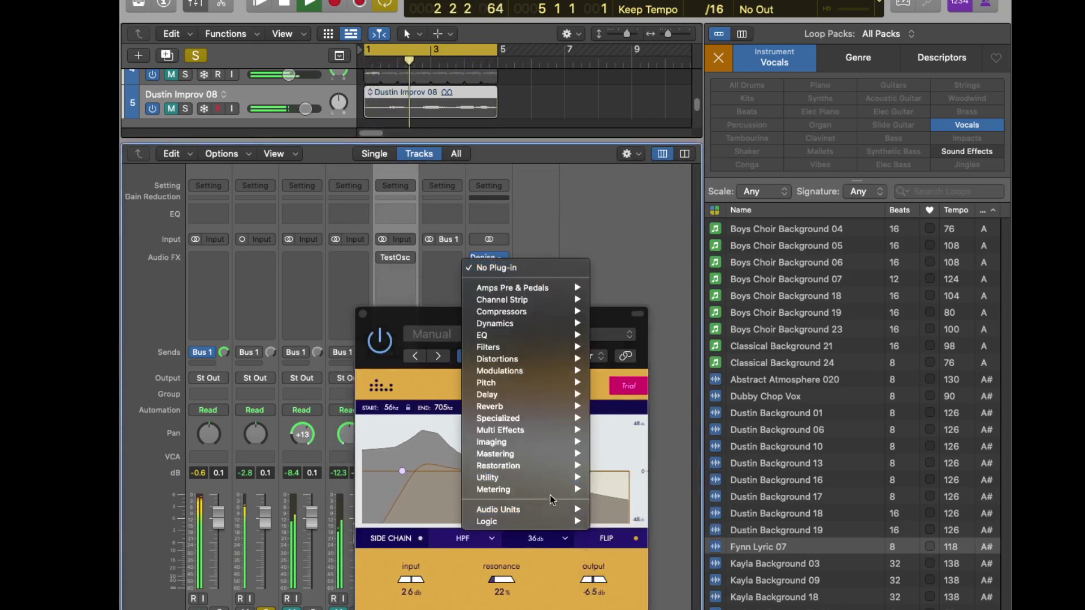
mouse_move(552, 490)
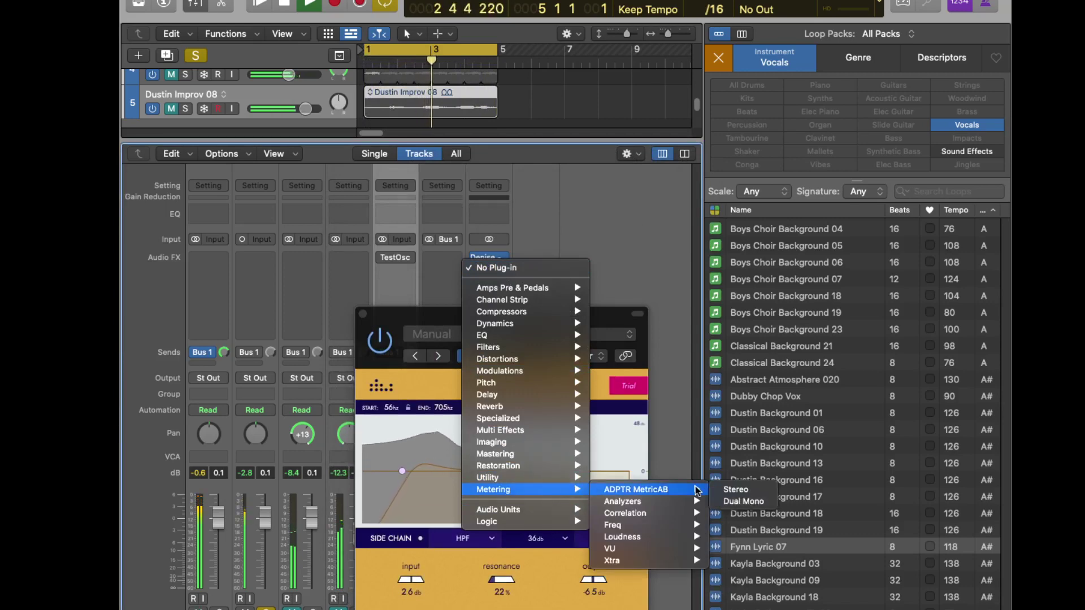
mouse_move(695, 525)
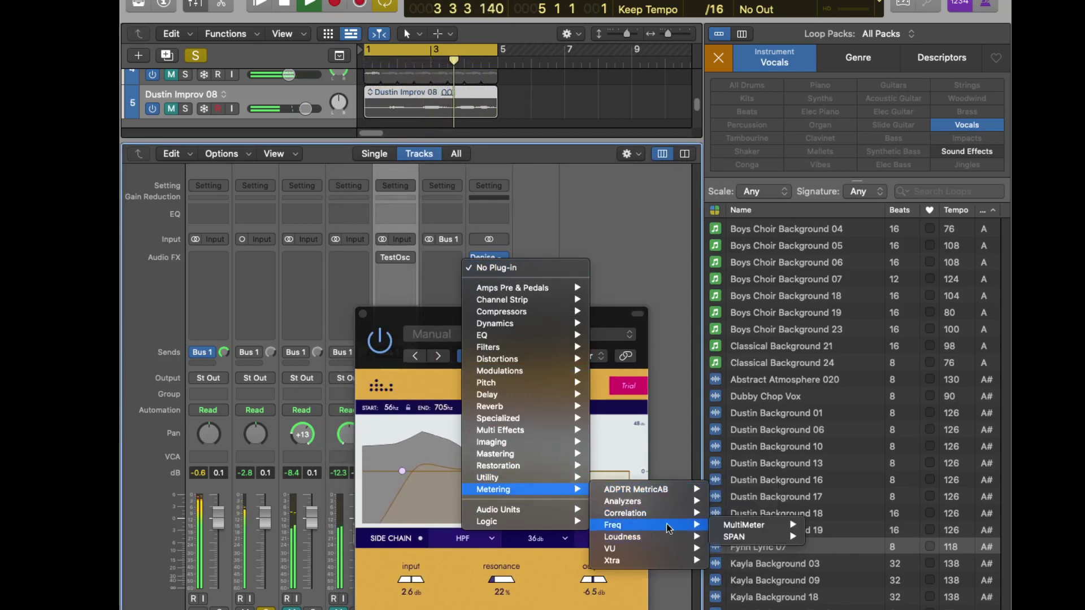
mouse_move(781, 538)
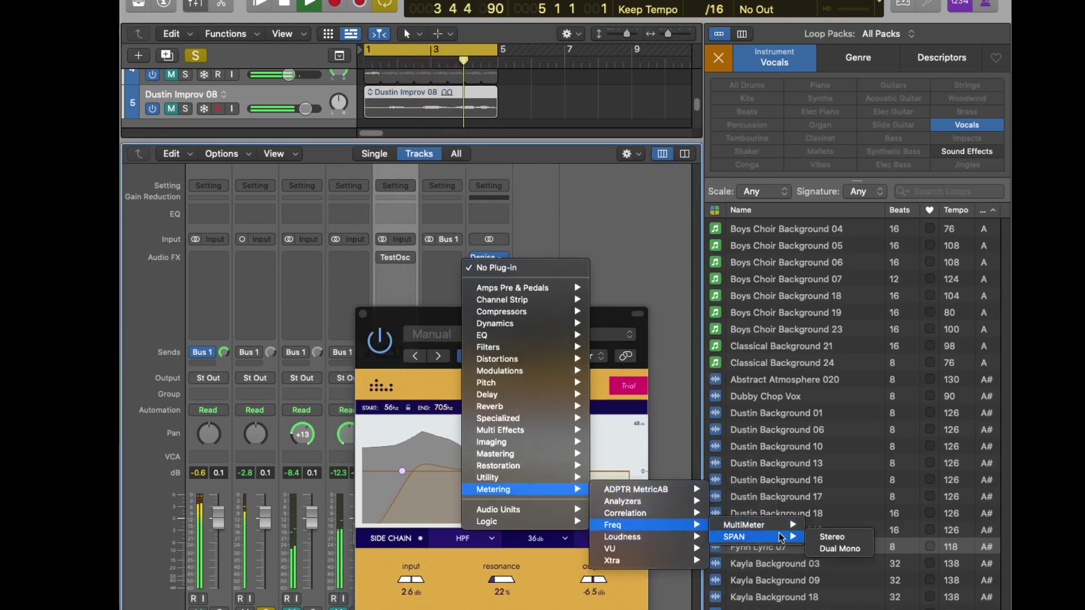
left_click(829, 544)
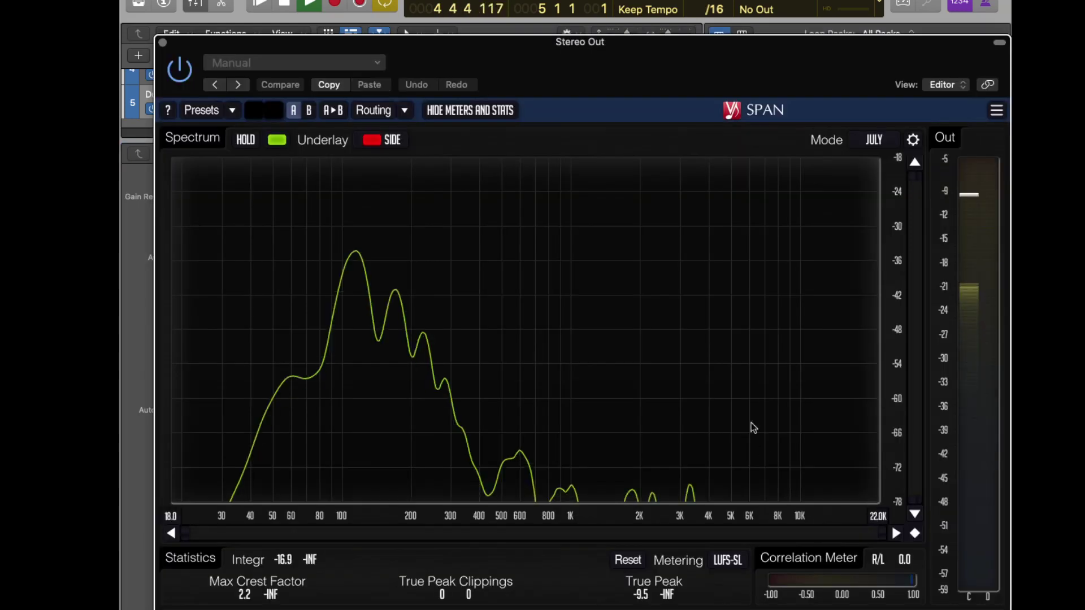
Step: Arrange the SPAN and The Sweeper windows side by side so the spectrum and the filter controls are both in view
left_click_drag(534, 71, 750, 9)
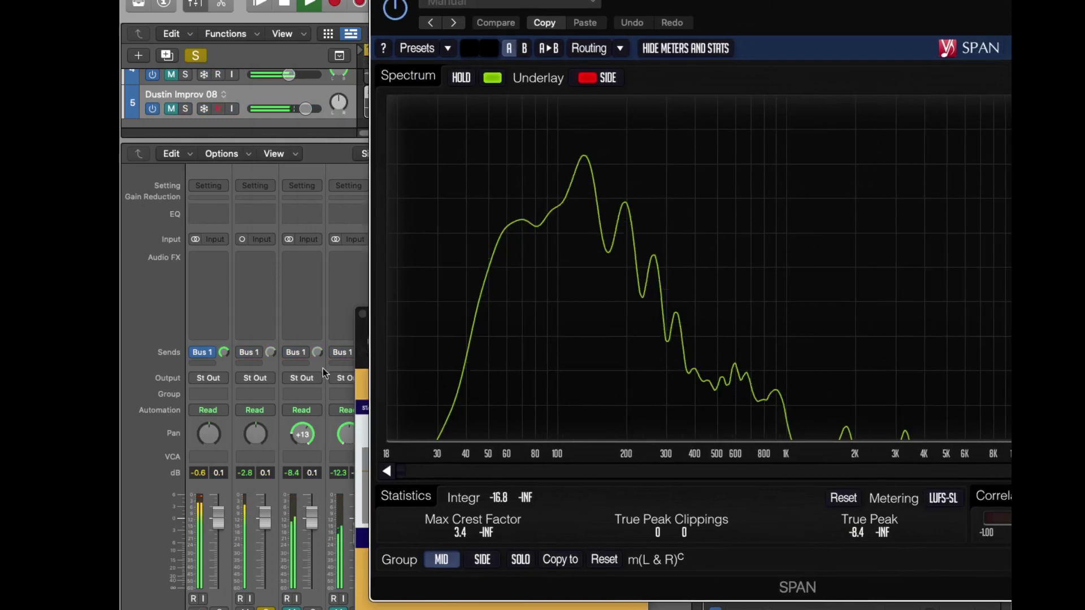
left_click(357, 346)
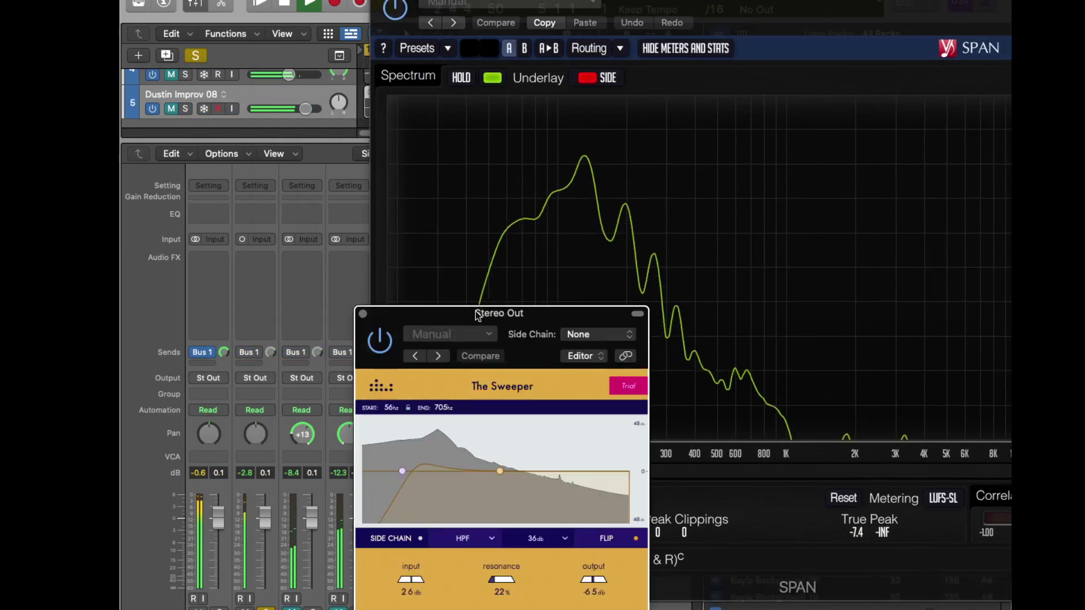
left_click_drag(491, 311, 262, 187)
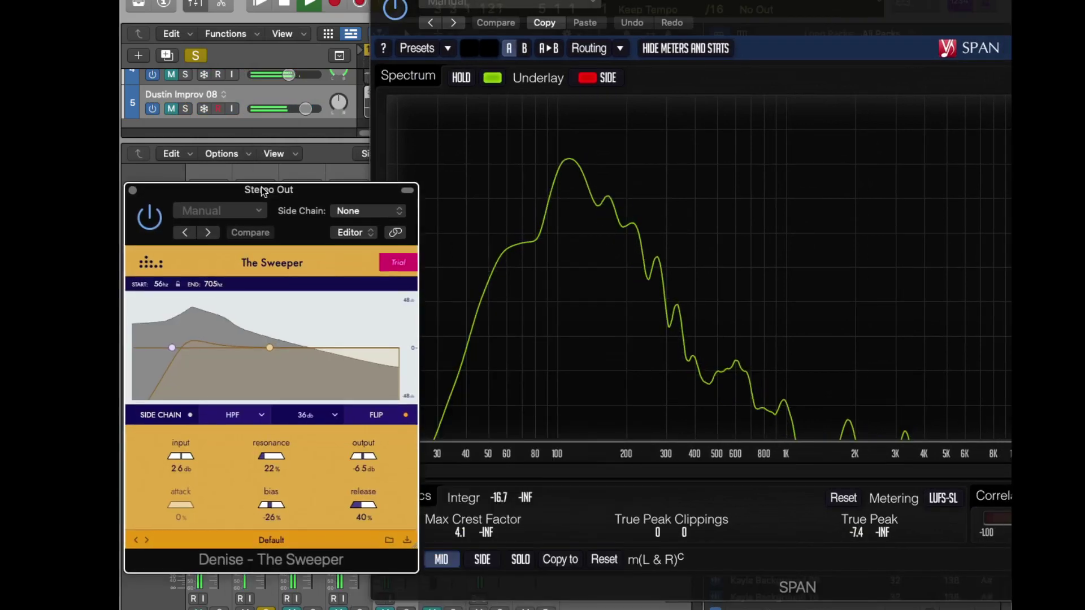
Step: Compare the output spectrum in SPAN with The Sweeper bypassed and active, rearranging both plug-in windows to expose the full low end
left_click(152, 219)
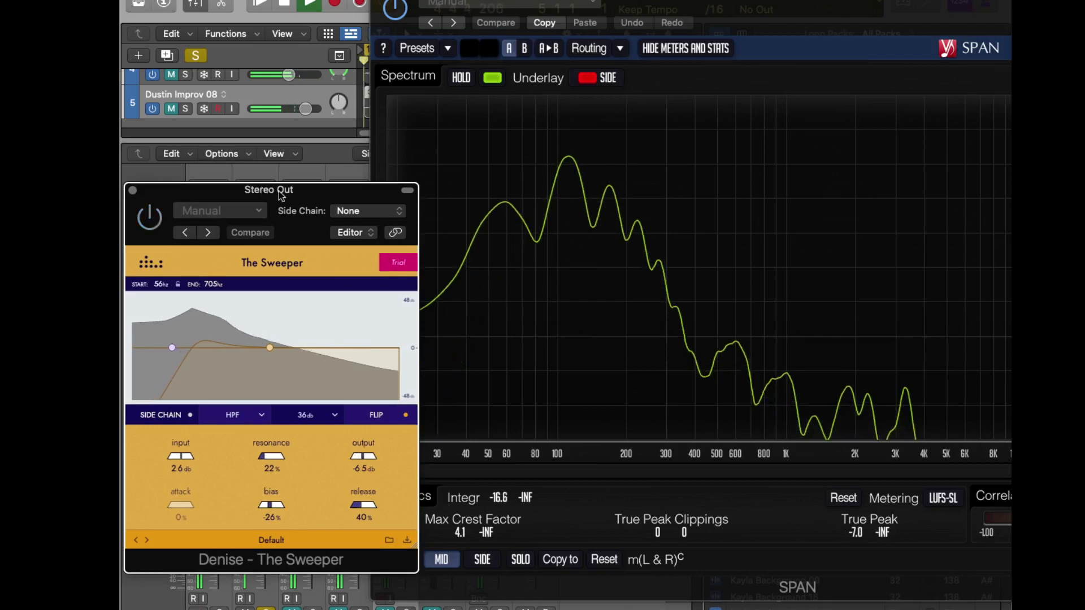
left_click_drag(285, 193, 603, 403)
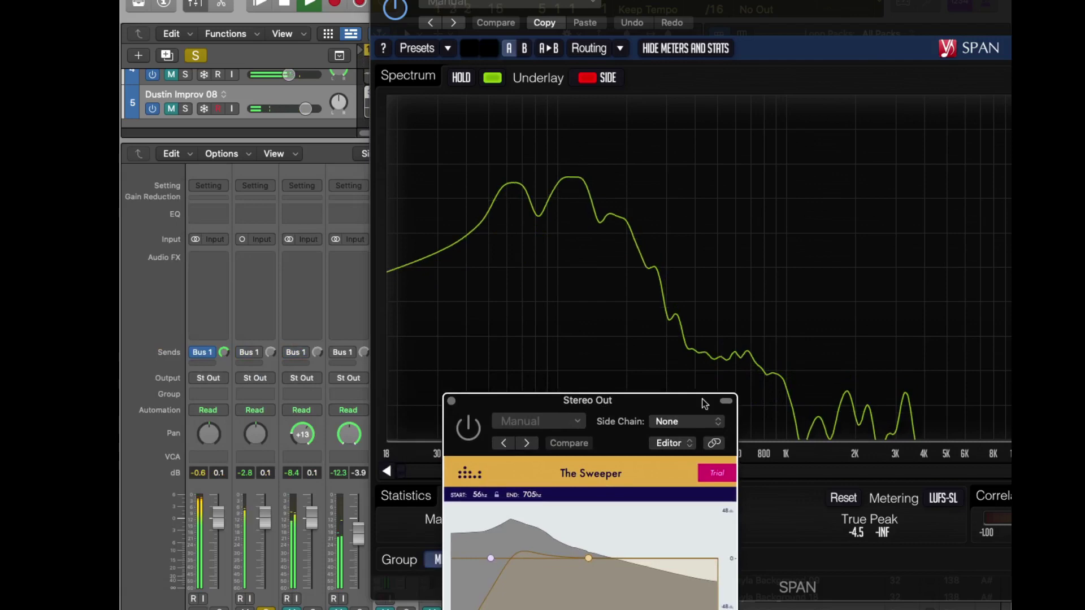
left_click_drag(705, 402, 927, 1)
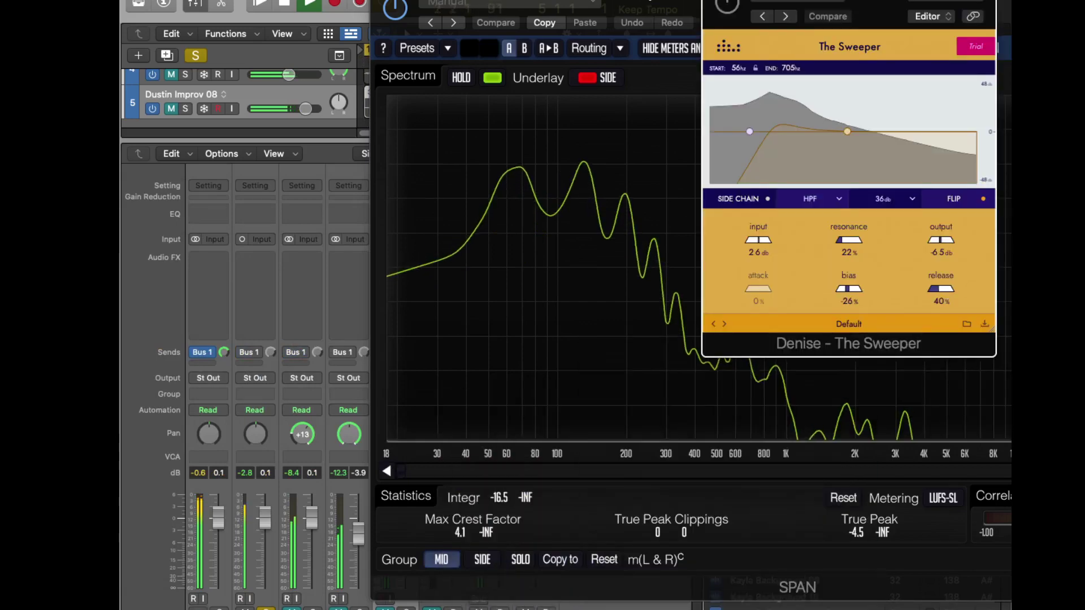
left_click_drag(648, 2, 464, 50)
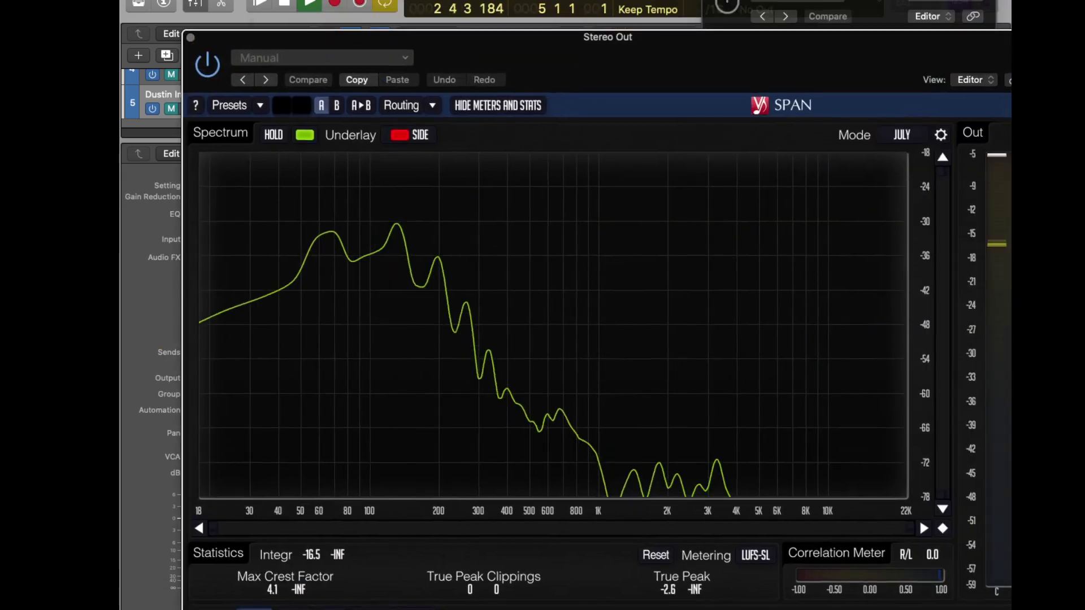
left_click(882, 14)
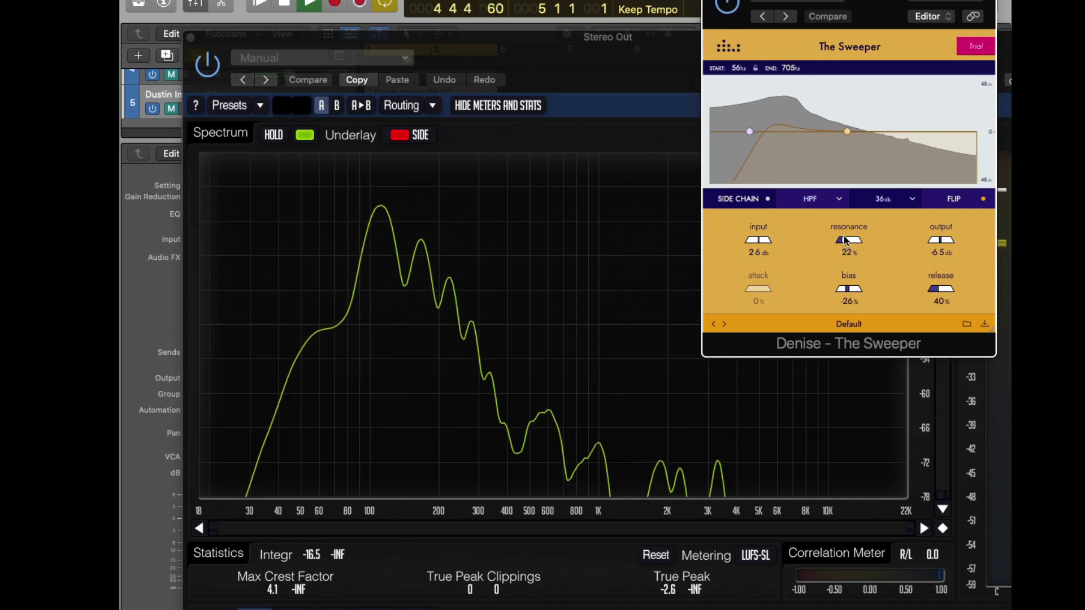
Step: Set The Sweeper's resonance to 30% and its release to 47%, after trying 58% and 56%
left_click_drag(846, 241, 851, 240)
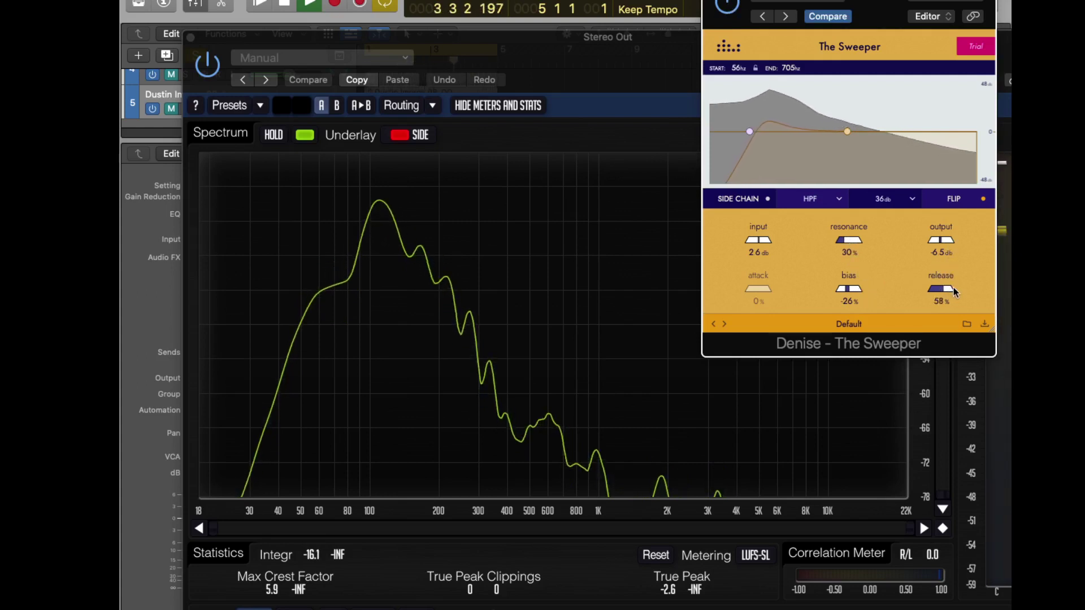
scroll(953, 288, "down", 2)
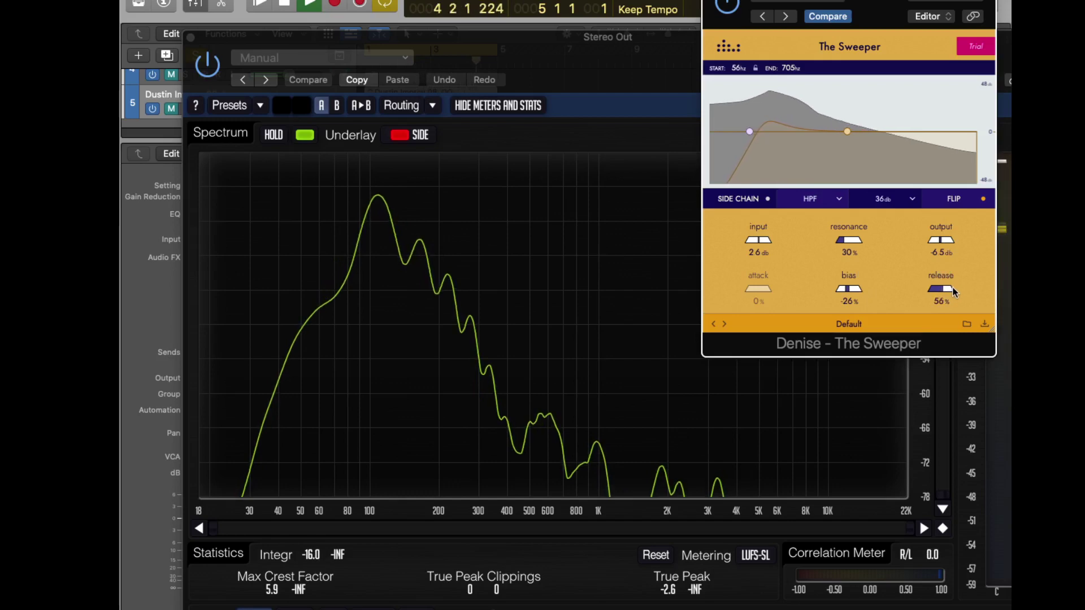
scroll(953, 290, "down", 5)
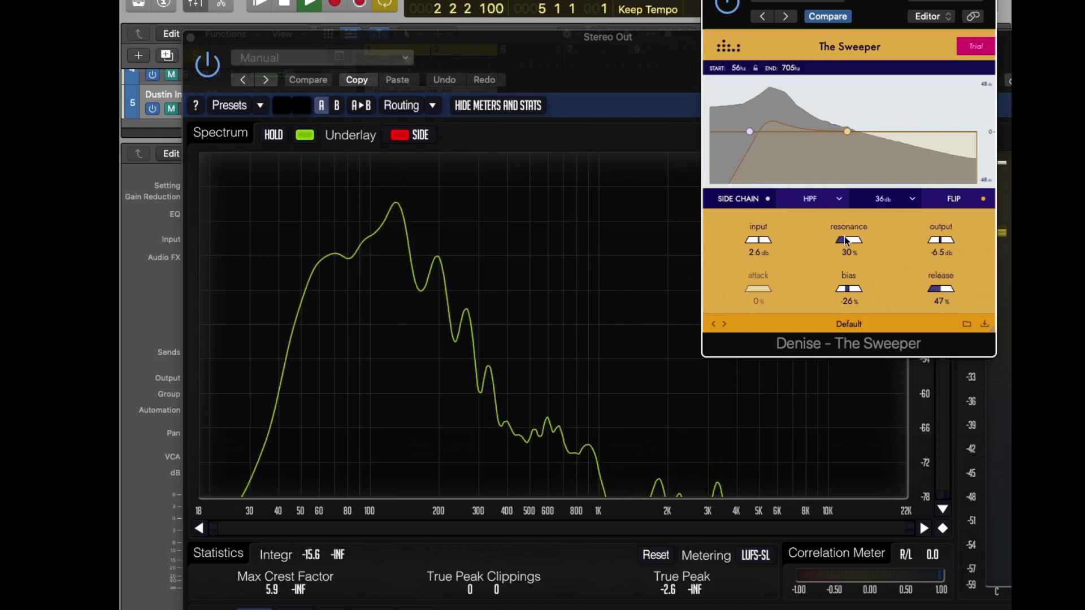
Step: Set the high-pass sweep's end to 102 Hz and slope to 48 dB, with resonance at 35% after trying 37% and 29%
left_click_drag(847, 242, 852, 241)
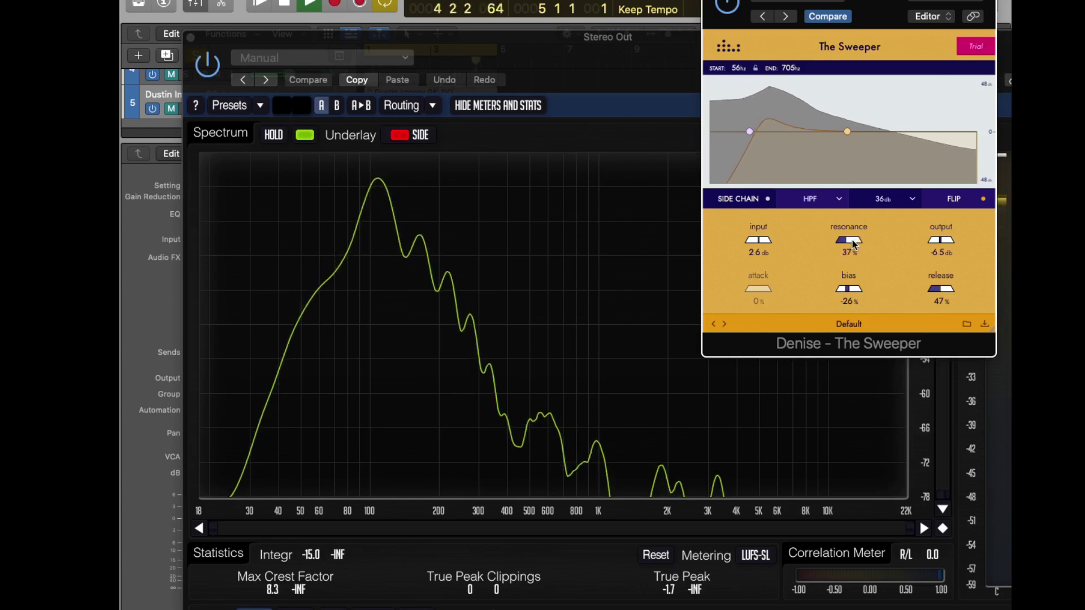
left_click_drag(850, 132, 776, 137)
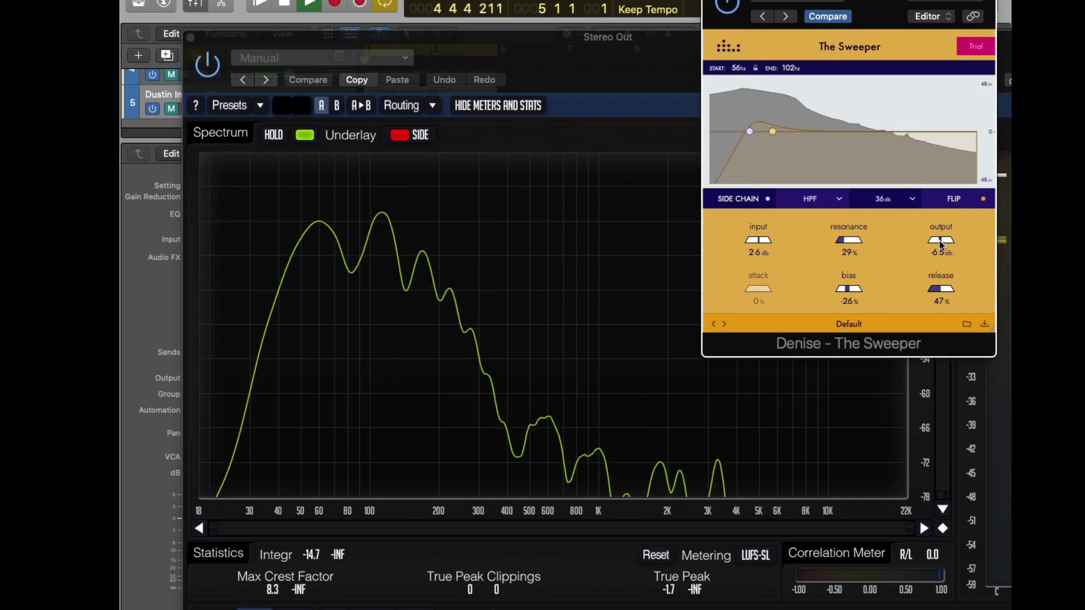
left_click(885, 199)
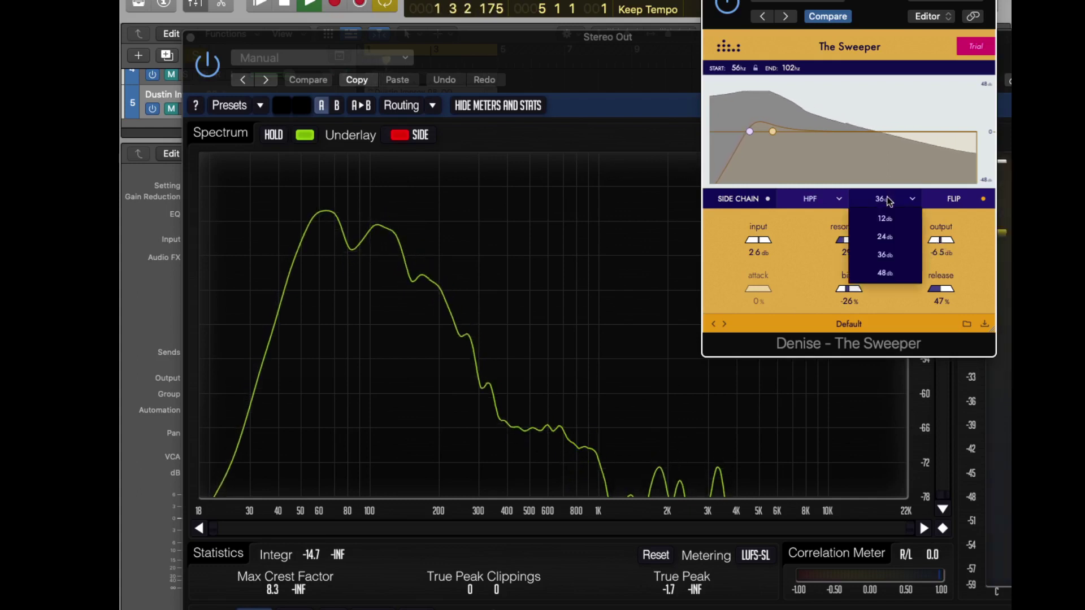
left_click(899, 273)
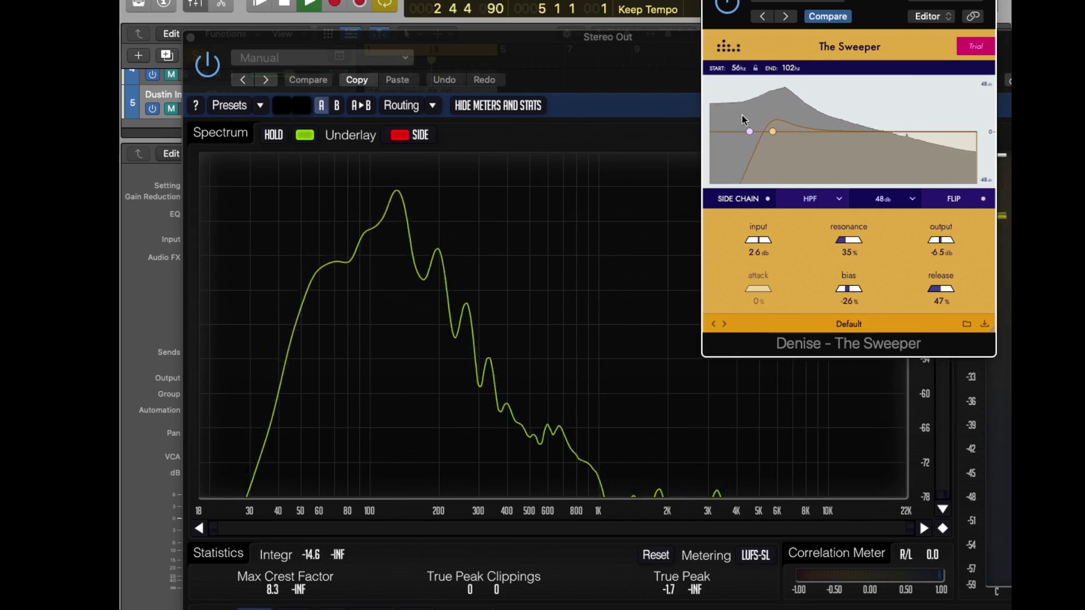
Step: Set The Sweeper's high-pass start to 1.3 kHz and end to 829 Hz, and close the SPAN window
left_click_drag(751, 133, 871, 127)
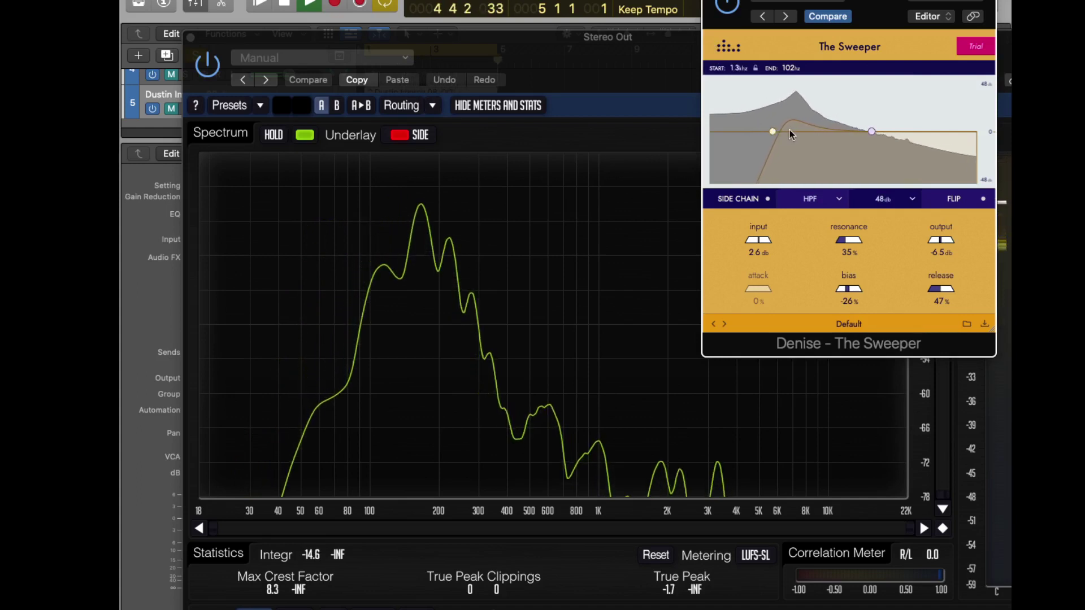
left_click_drag(789, 130, 853, 131)
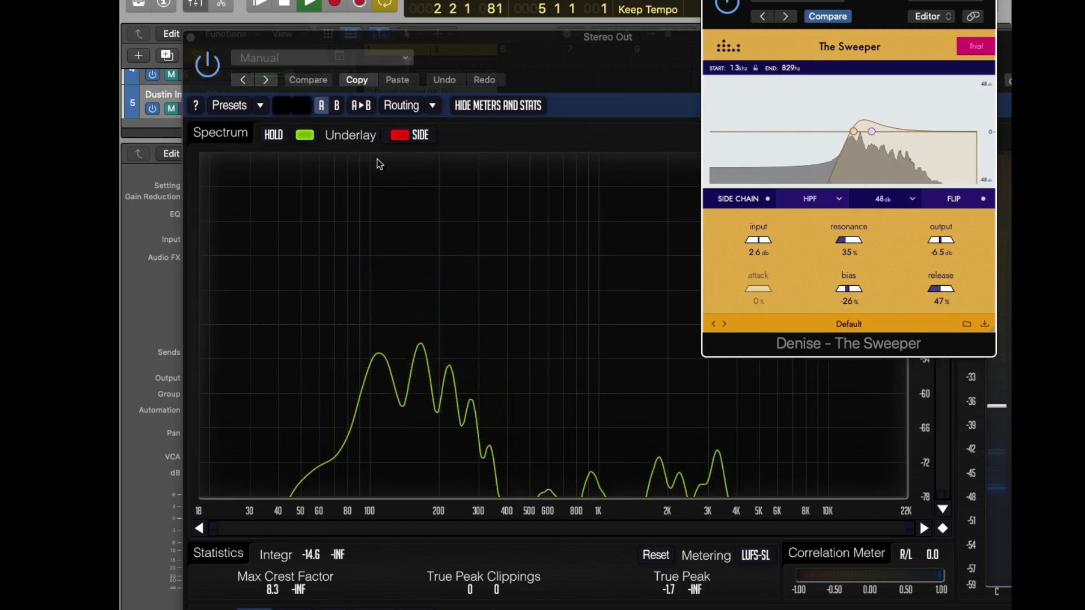
left_click(192, 39)
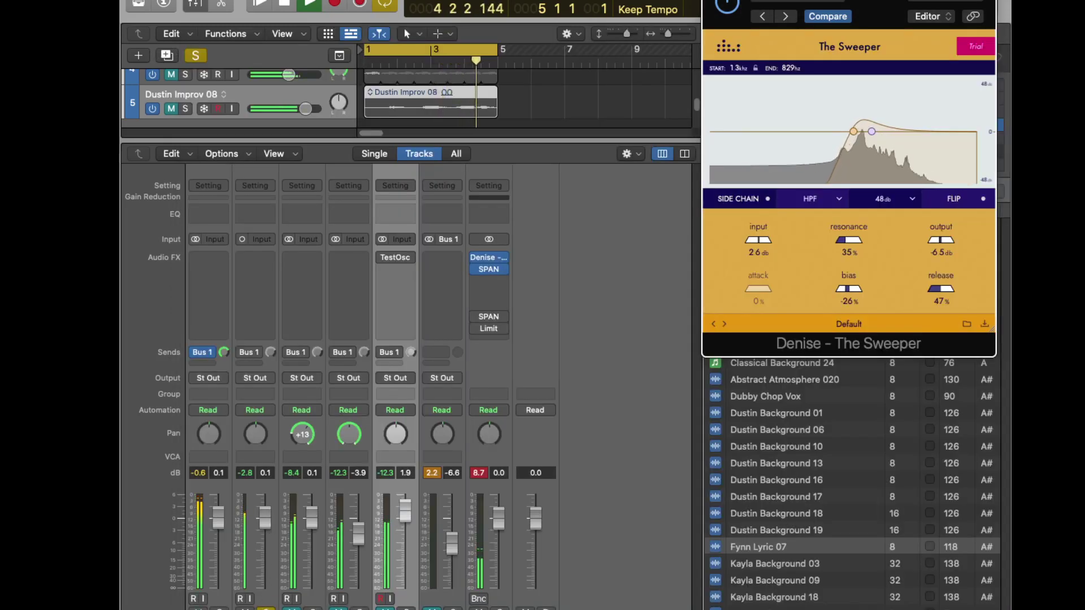
Step: Turn off the solo so the full mix plays, and move The Sweeper's window over the mixer
key("s")
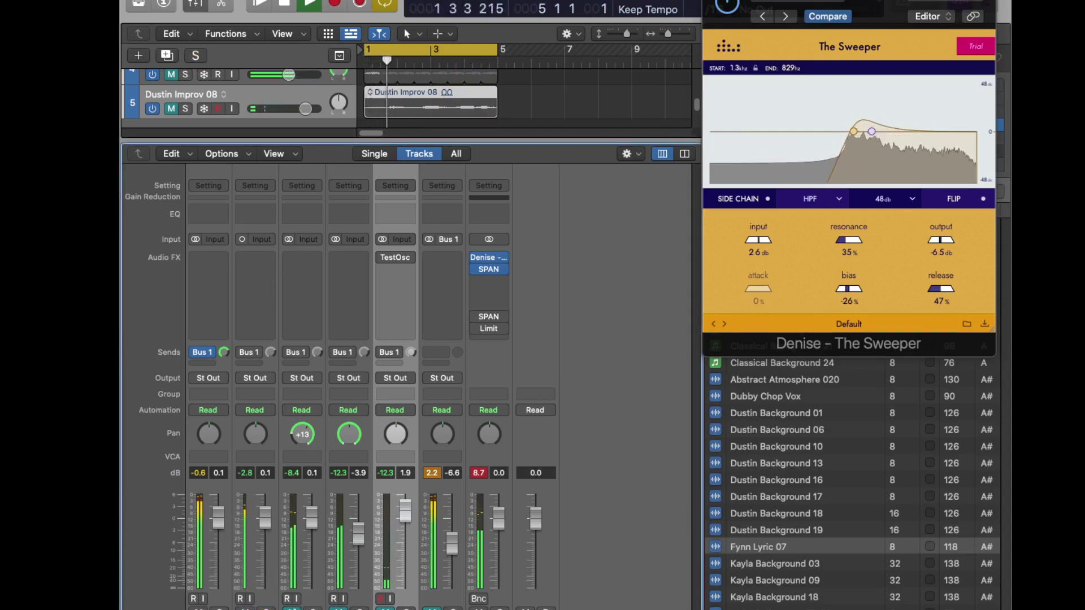
key("ctrl+m")
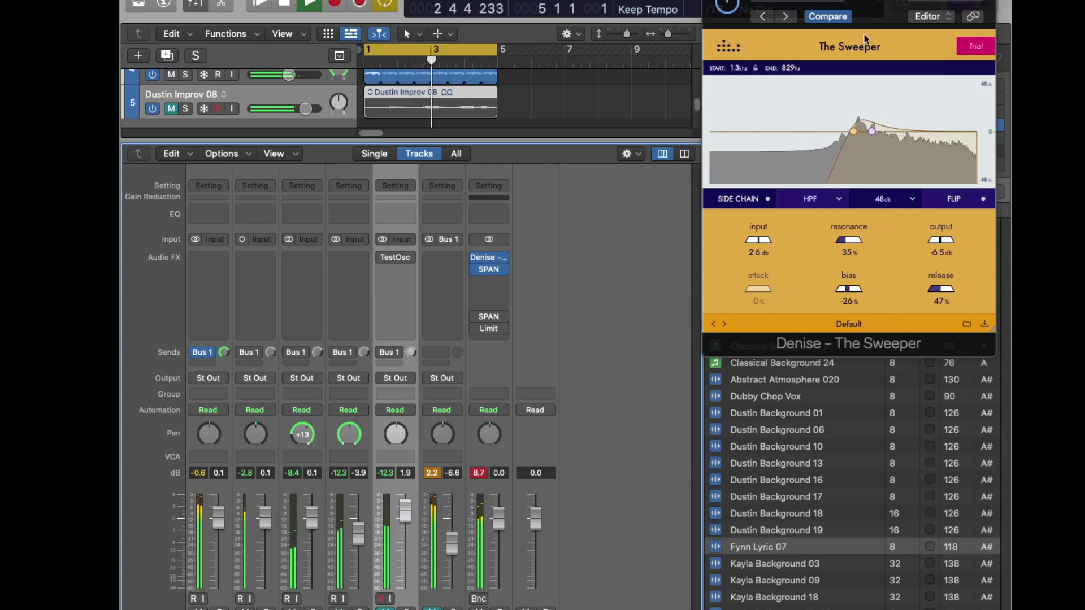
left_click_drag(863, 10, 706, 189)
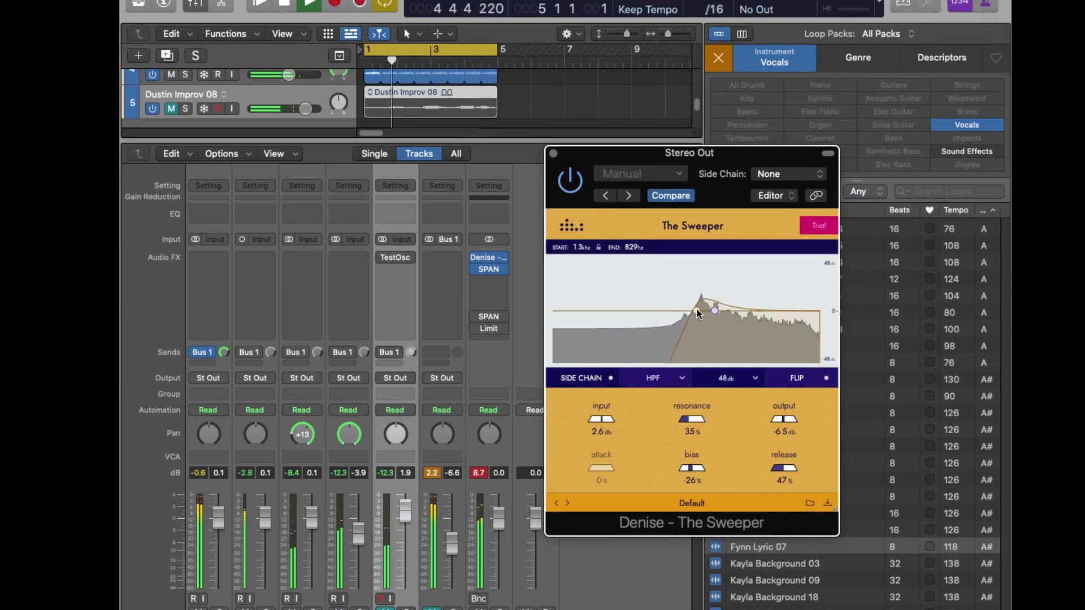
Step: Set the high-pass sweep's start to 28 Hz and end to 20 Hz, with resonance at 0%
left_click_drag(698, 312, 533, 335)
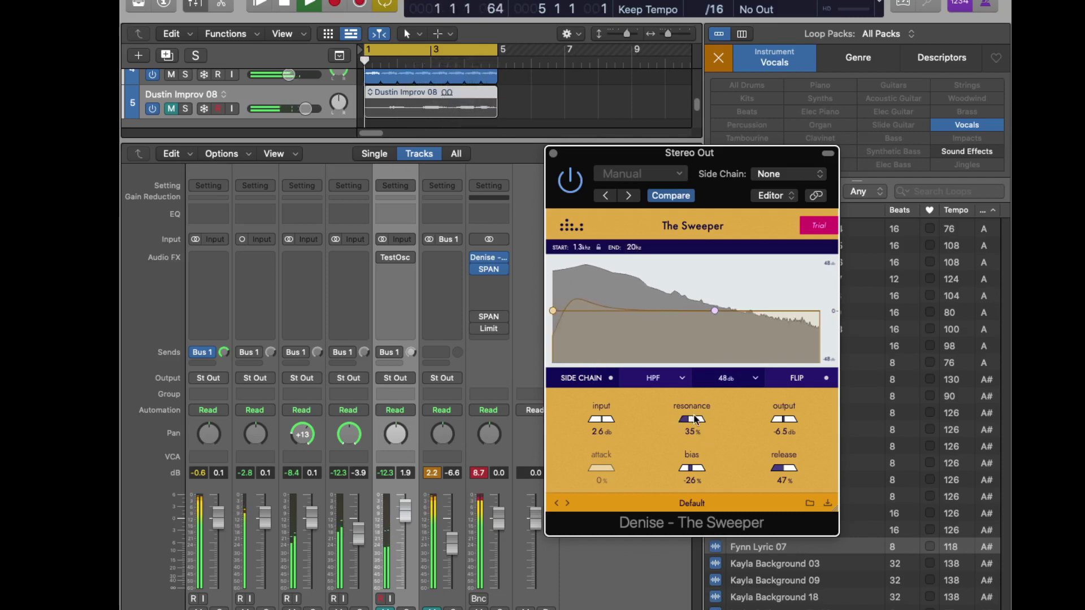
left_click_drag(694, 421, 589, 434)
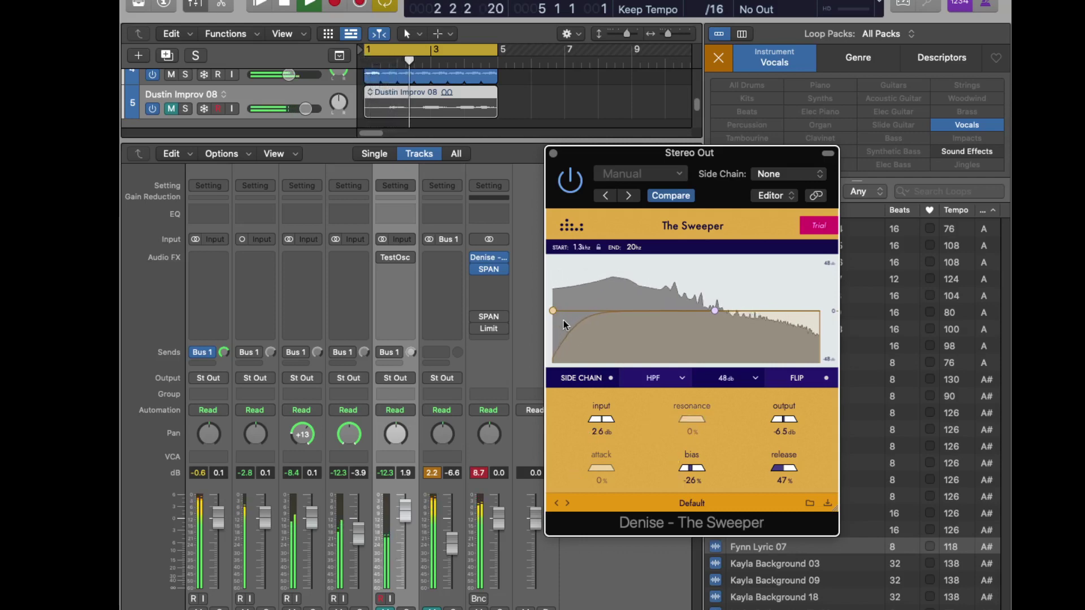
left_click_drag(579, 310, 525, 310)
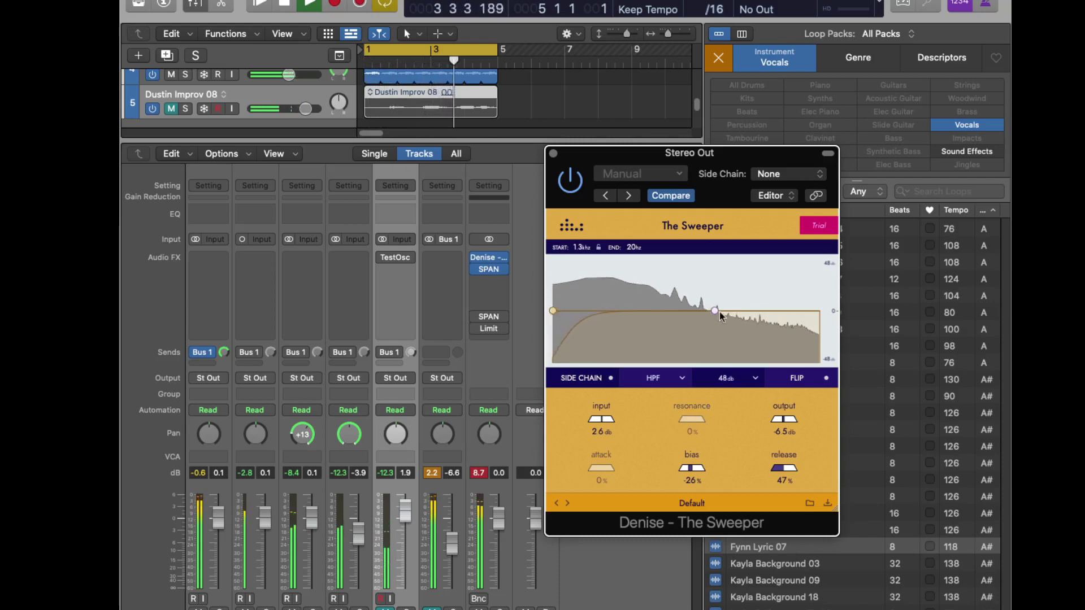
left_click_drag(716, 312, 570, 323)
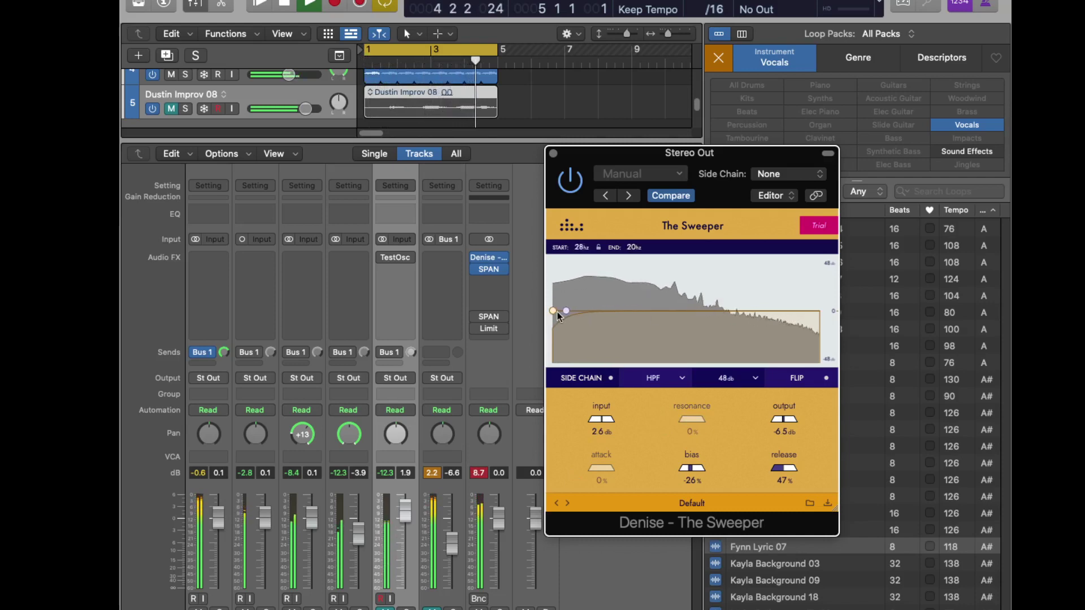
Step: Switch the filter type to LPF and set the sweep's end to 11.5 kHz, after trying 17.8 kHz and 54 Hz
left_click_drag(554, 314, 815, 311)
left_click(654, 377)
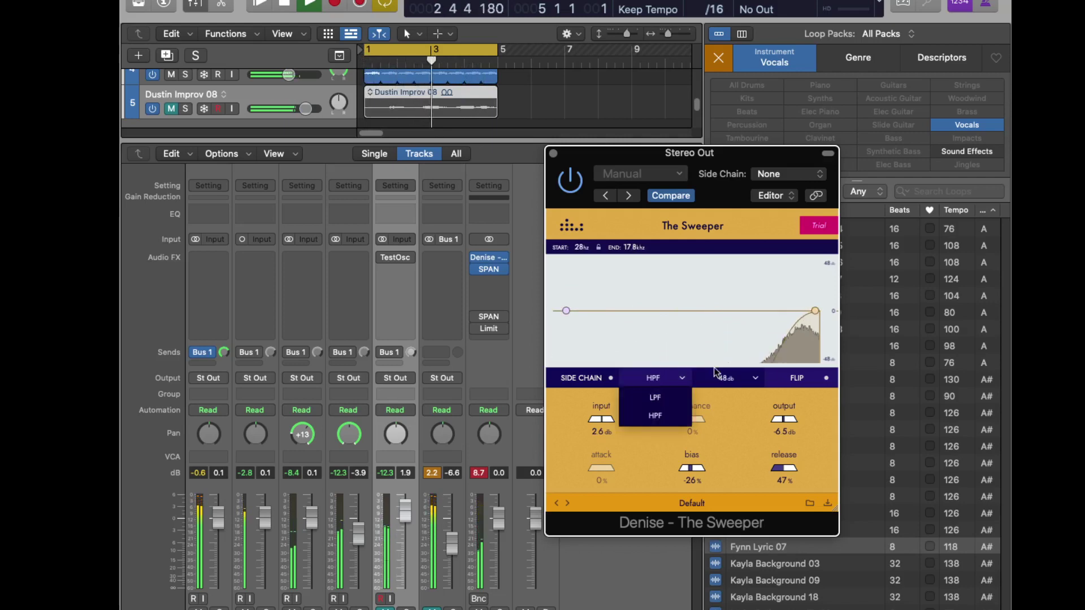
left_click(655, 397)
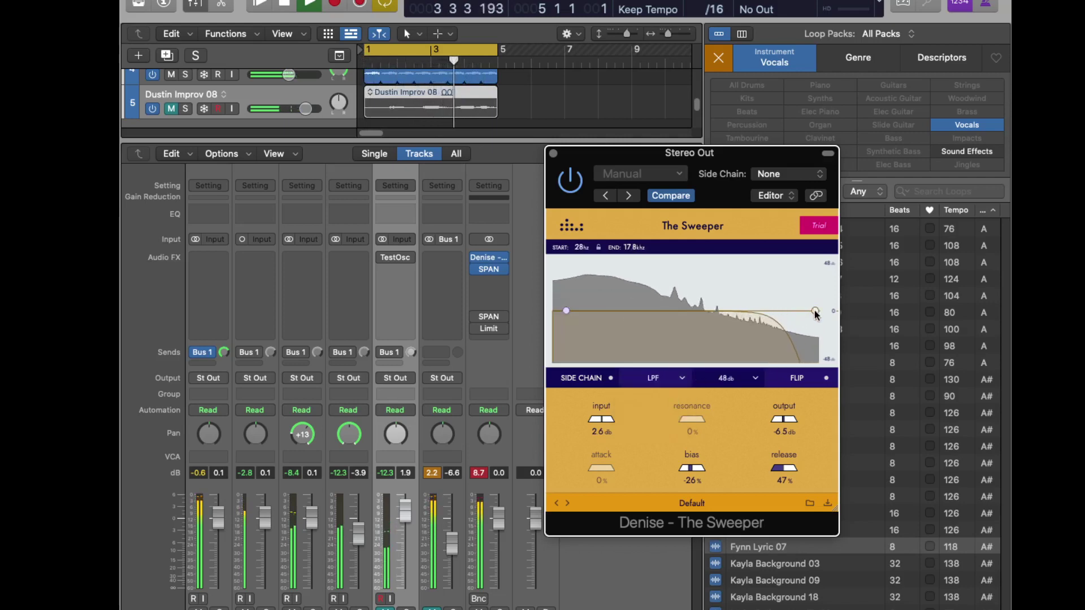
left_click_drag(815, 311, 583, 311)
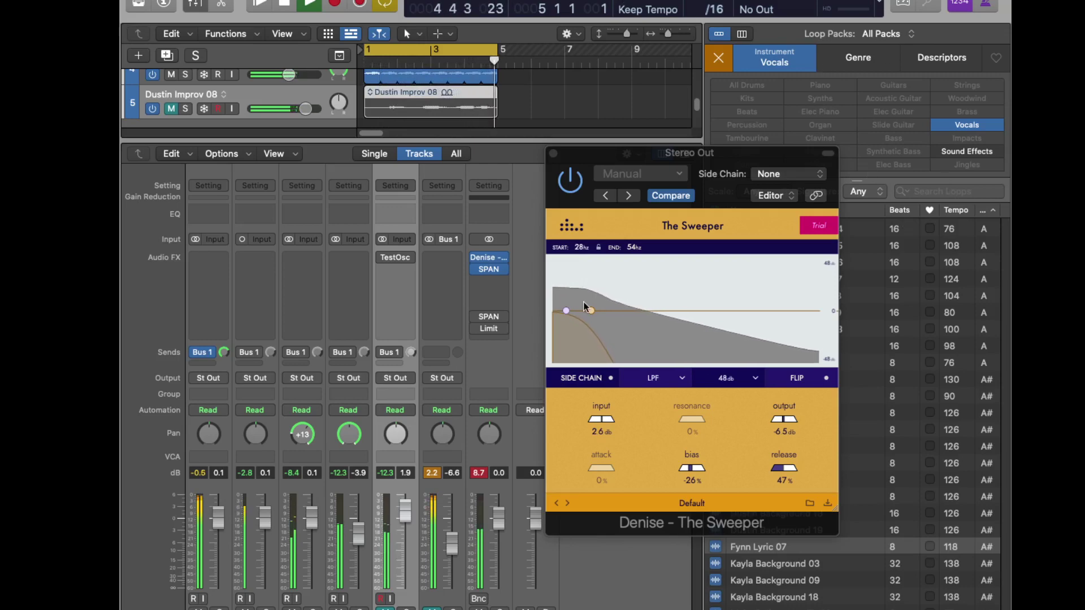
left_click_drag(593, 310, 799, 315)
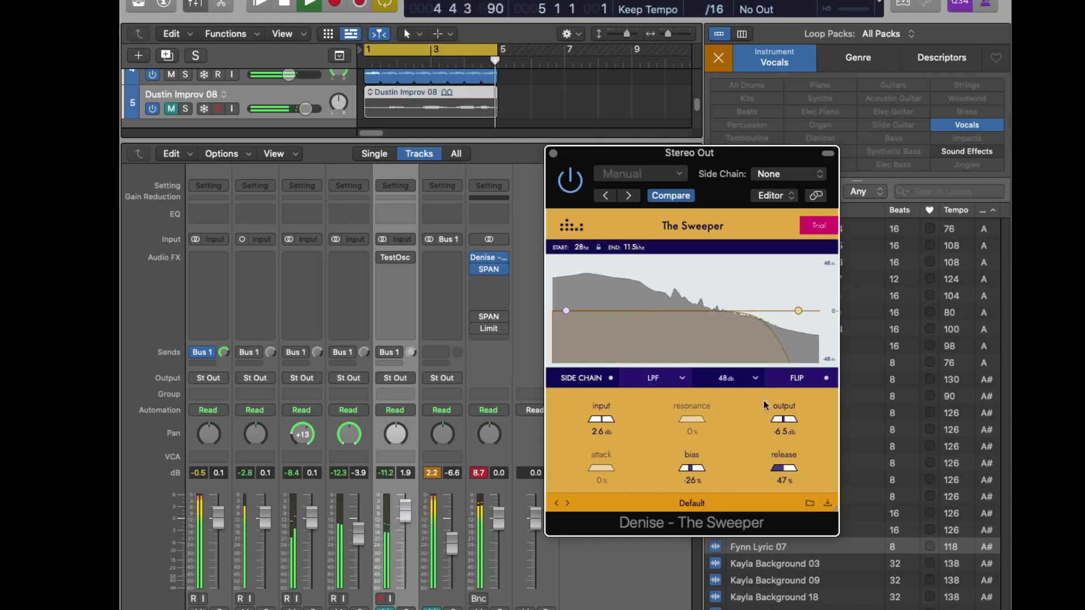
Step: Set the resonance to 37%, then sweep the low-pass end down through 3.4 kHz and back up to 19.8 kHz
left_click_drag(674, 428, 718, 432)
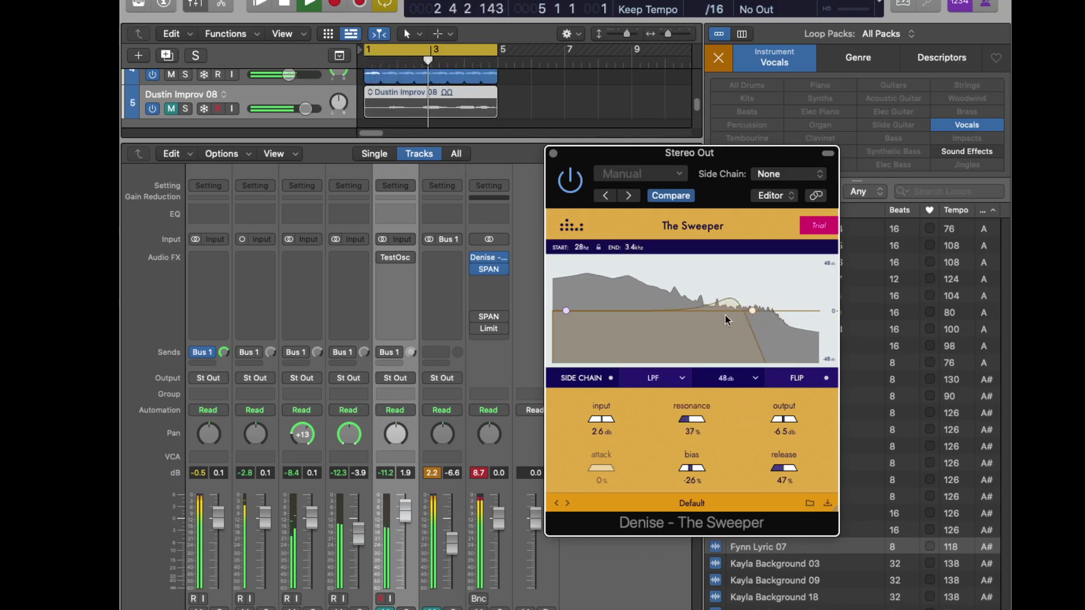
left_click_drag(799, 310, 693, 326)
left_click_drag(701, 330, 825, 308)
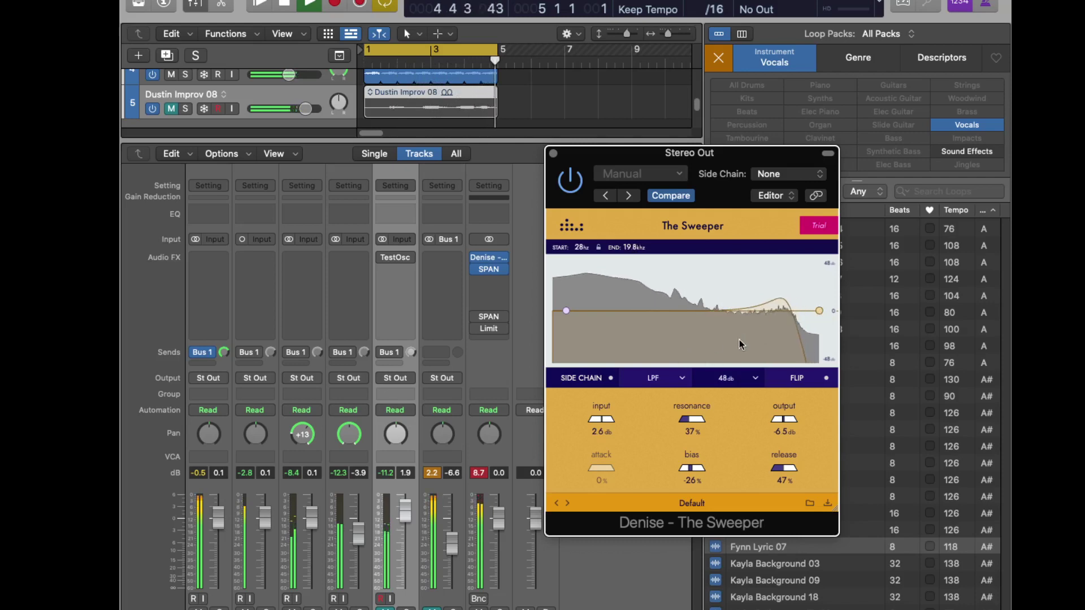
Step: Set the resonance to 22% and the bias to -100%, with the low-pass end at 1.3 kHz
left_click_drag(693, 421, 681, 427)
left_click_drag(692, 469, 661, 476)
left_click_drag(818, 311, 794, 312)
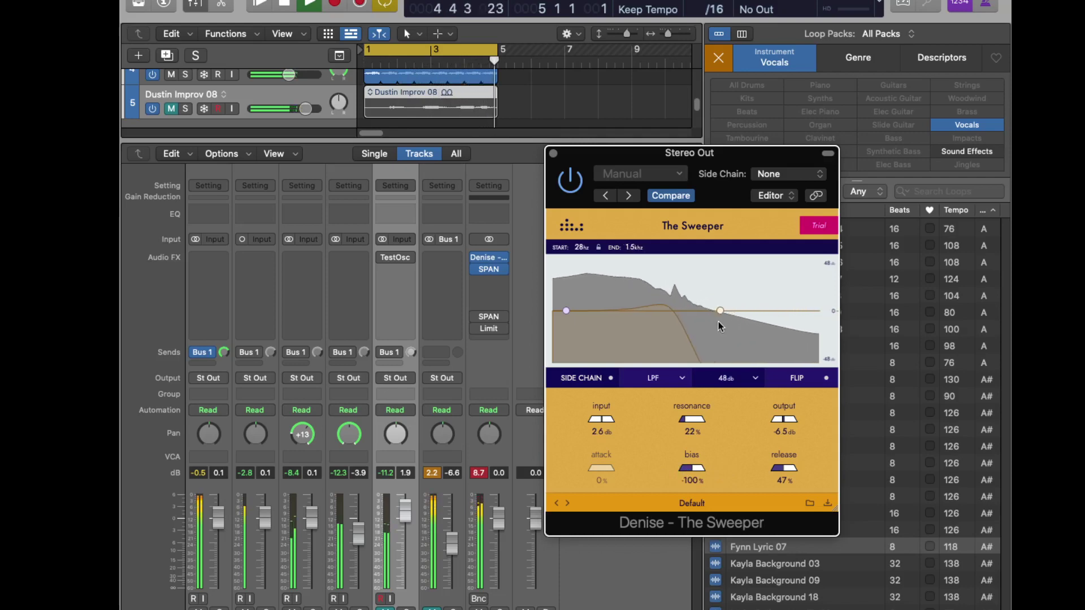
left_click_drag(717, 326, 712, 323)
Step: Set the bias to 100% and lower the low-pass sweep's end to 621 Hz
left_click(685, 473)
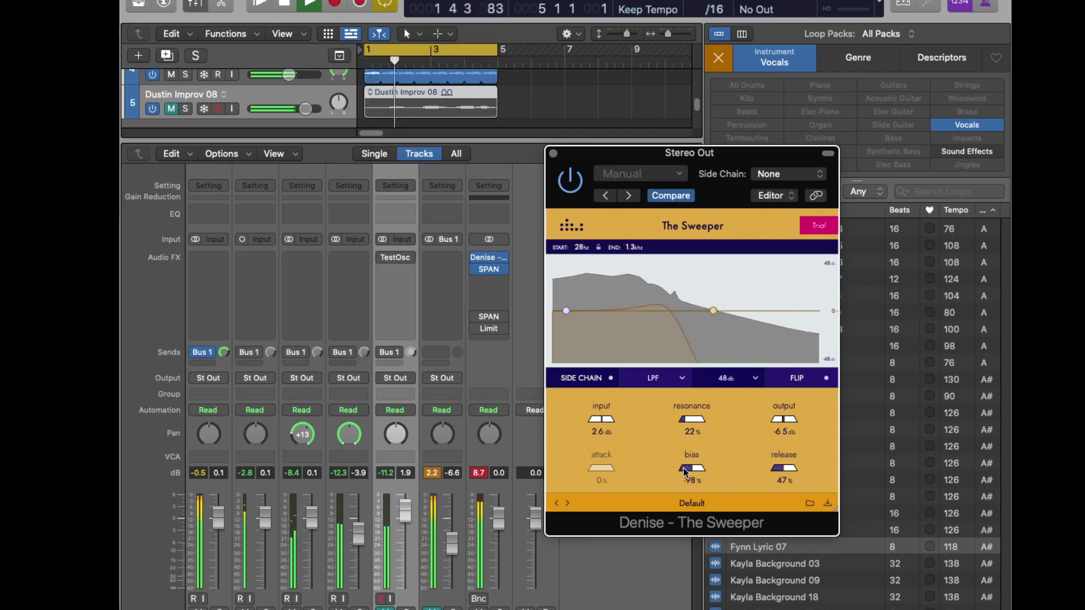
left_click_drag(684, 472, 744, 462)
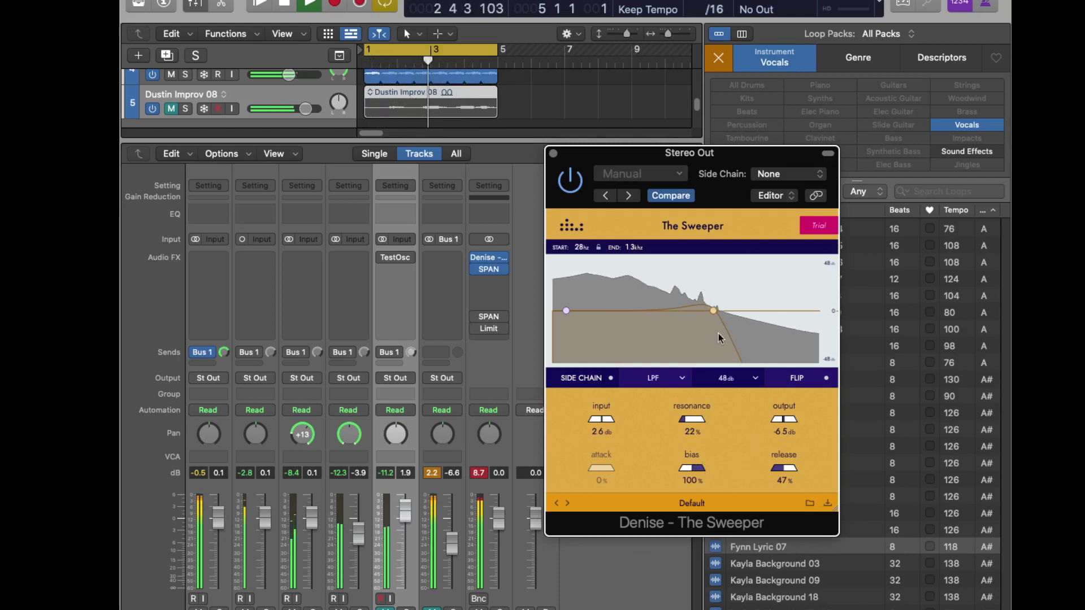
left_click_drag(713, 311, 692, 317)
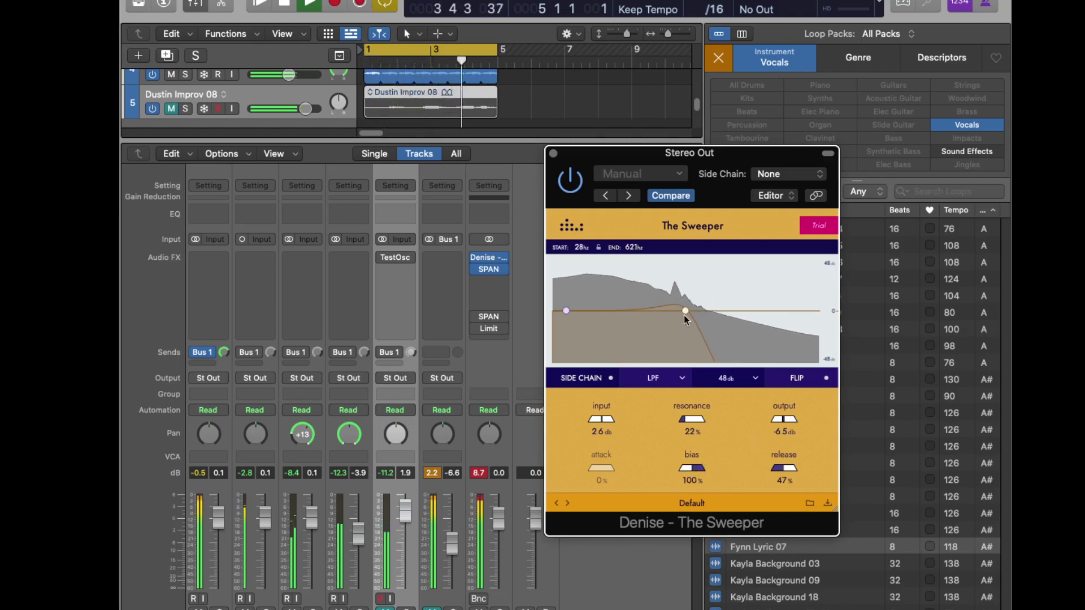
Step: Set the low-pass start to 20 Hz after trying 368 Hz and 1.6 kHz, and raise the end to 18.1 kHz
left_click_drag(565, 310, 665, 315)
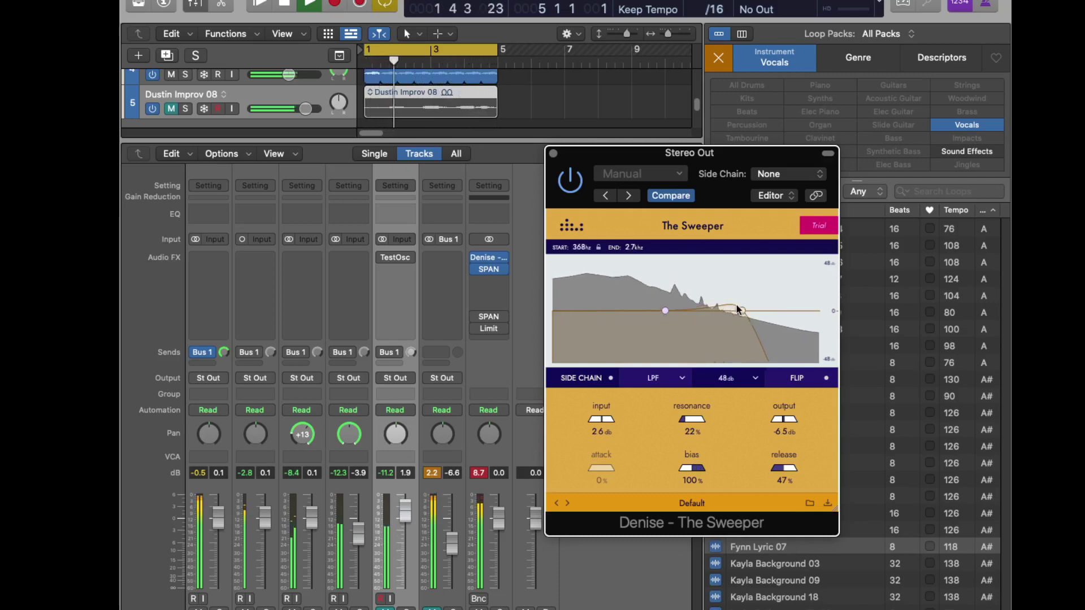
mouse_move(740, 310)
left_mouse_down()
mouse_move(707, 311)
mouse_move(721, 310)
left_mouse_up()
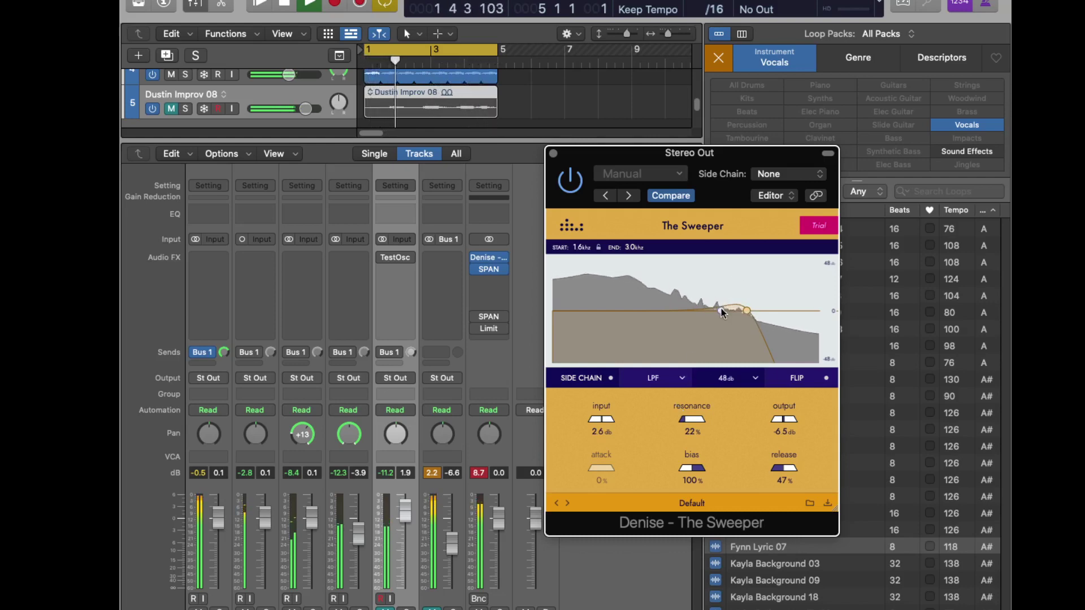
left_click_drag(721, 313, 552, 320)
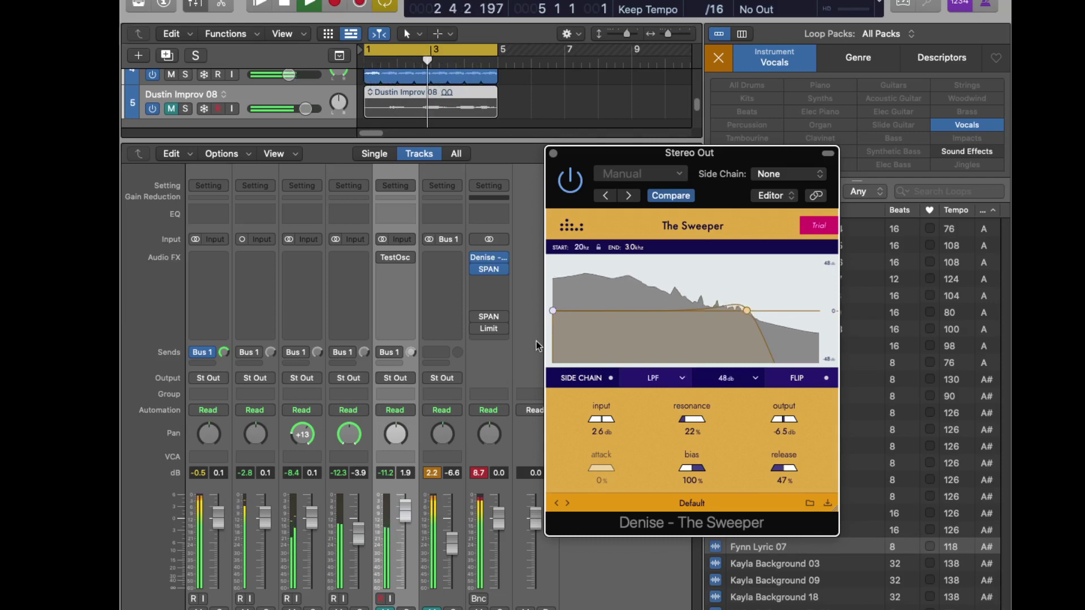
left_click_drag(760, 305, 813, 301)
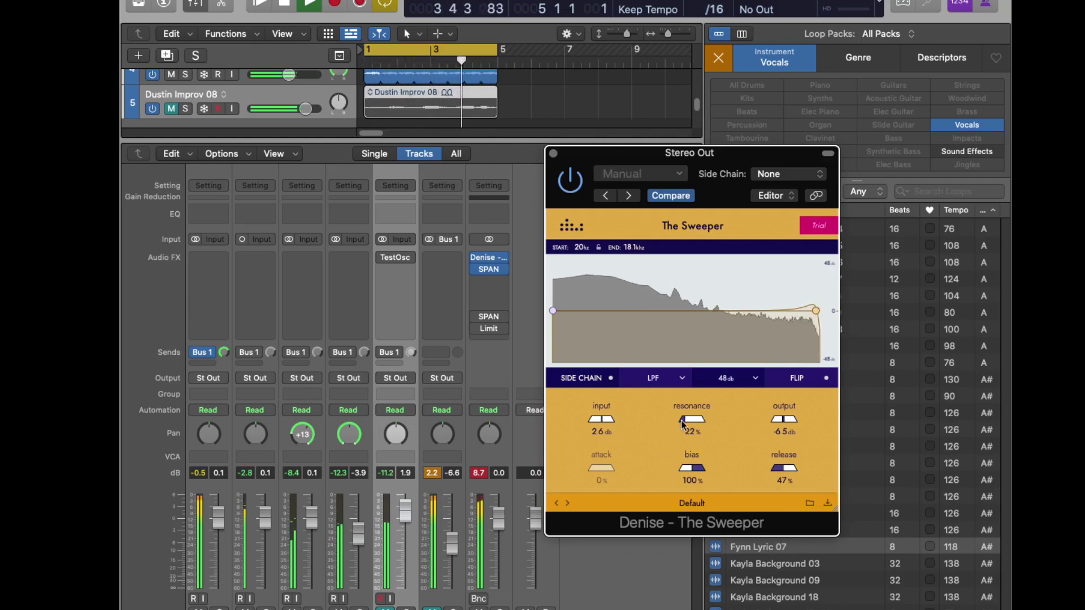
Step: Set the resonance to 62% and sweep the low-pass end down to 20 Hz, closing The Sweeper's window when done
left_click_drag(685, 419, 706, 419)
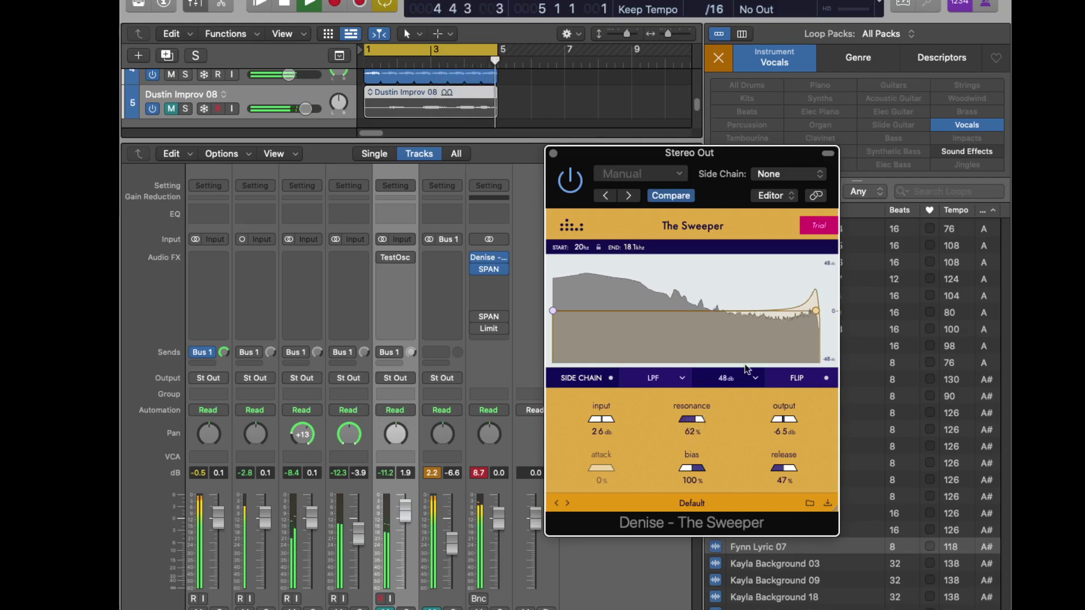
left_click_drag(814, 313, 522, 371)
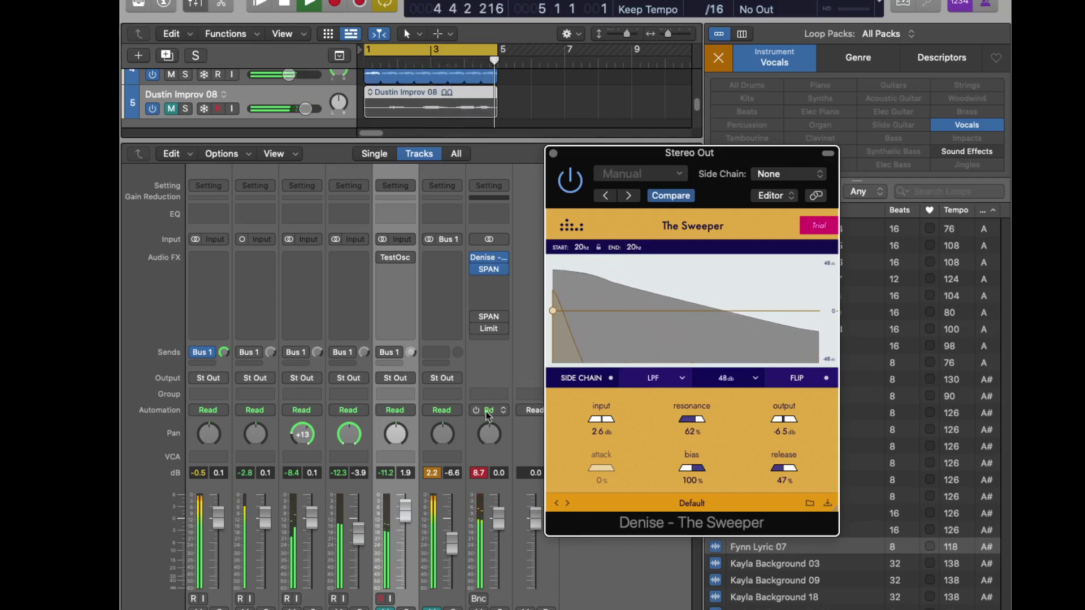
left_click(553, 154)
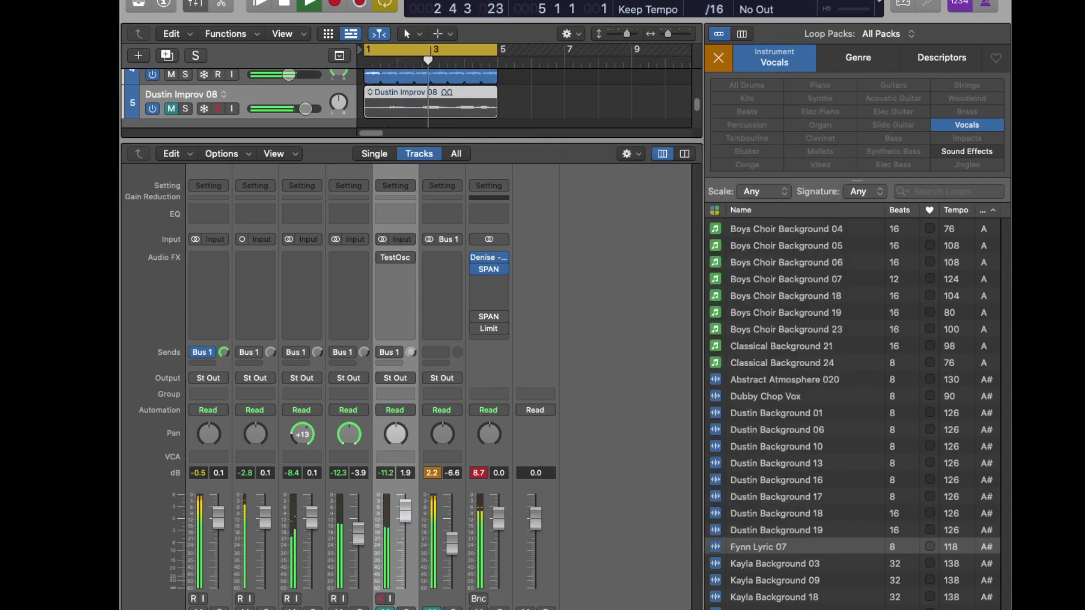